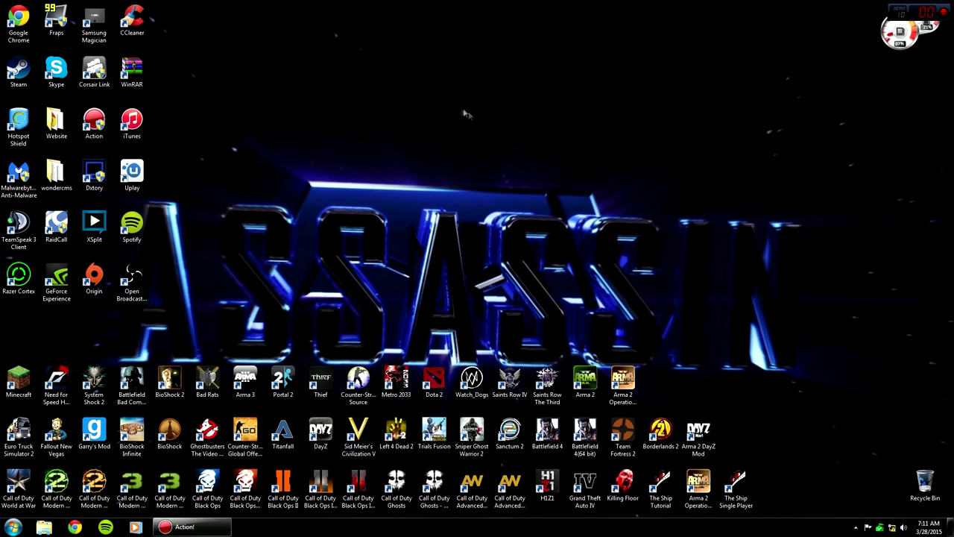
Open Computer's Properties from the Start menu to show the System page
left_click(7, 529)
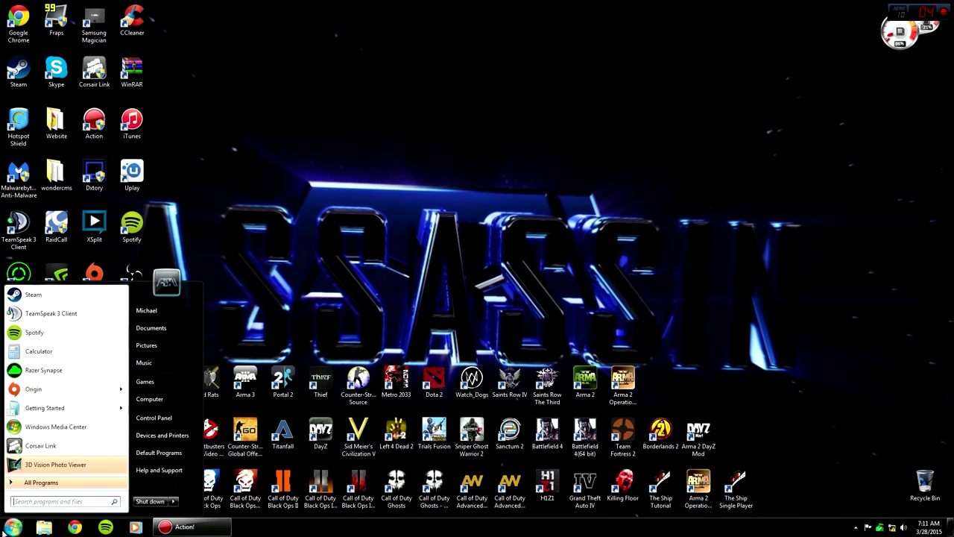
right_click(173, 399)
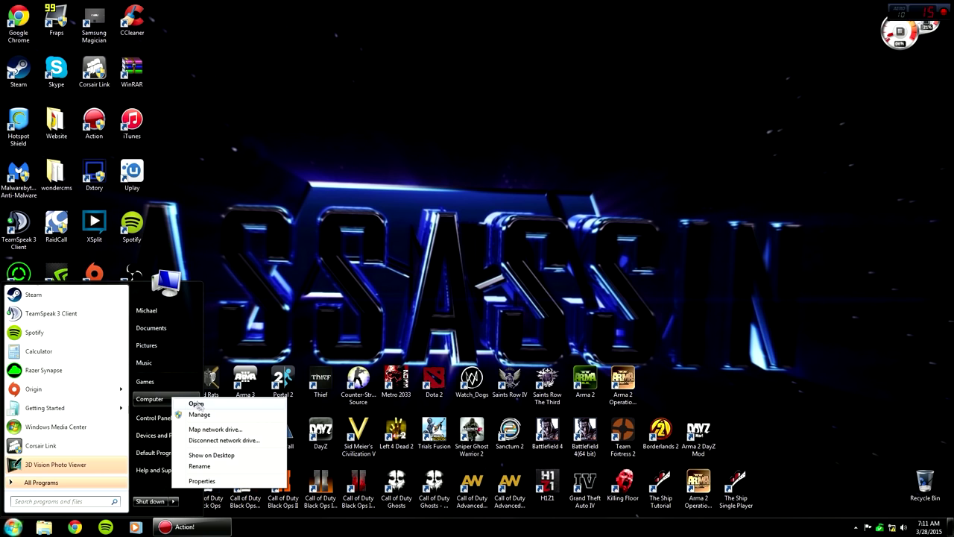
left_click(215, 482)
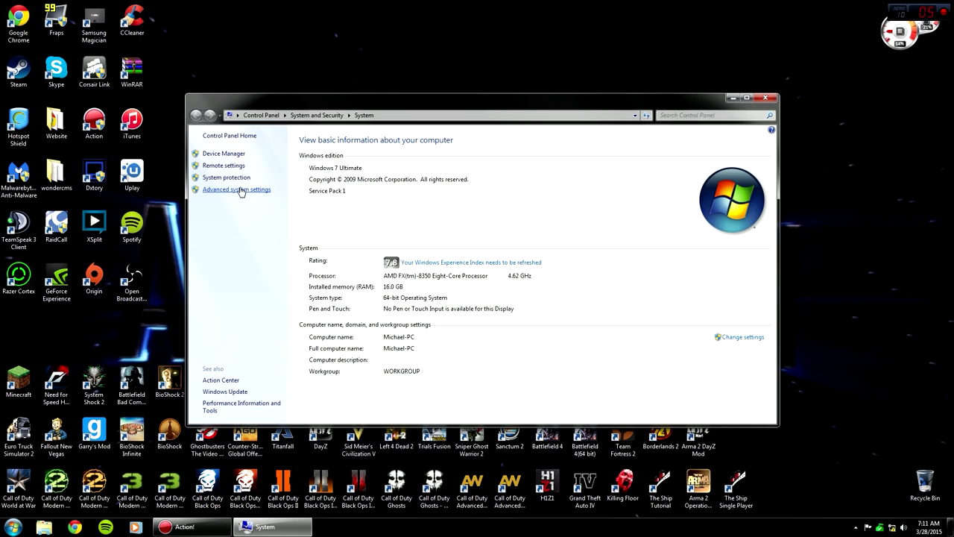
Uncheck Enable transparent glass in Performance Options Visual Effects and apply it
left_click(243, 190)
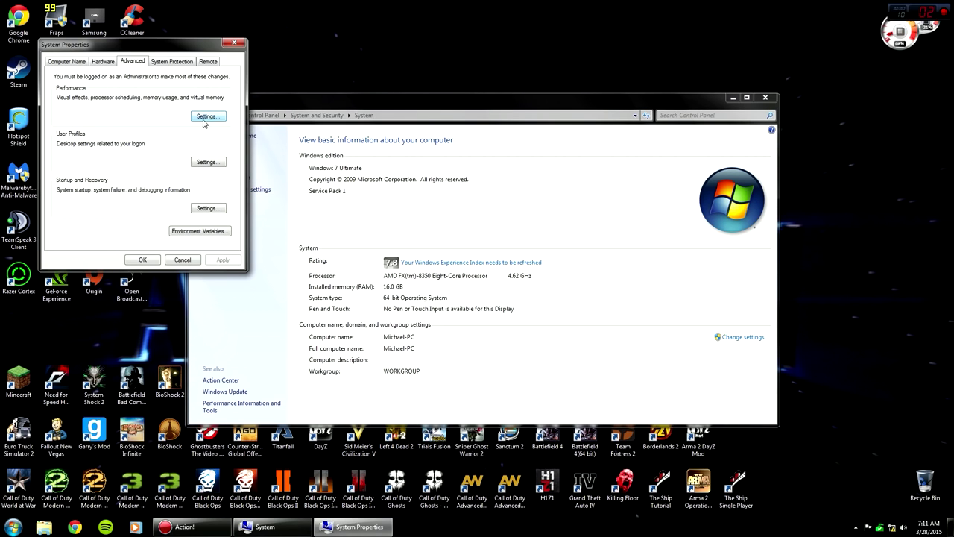
left_click(208, 116)
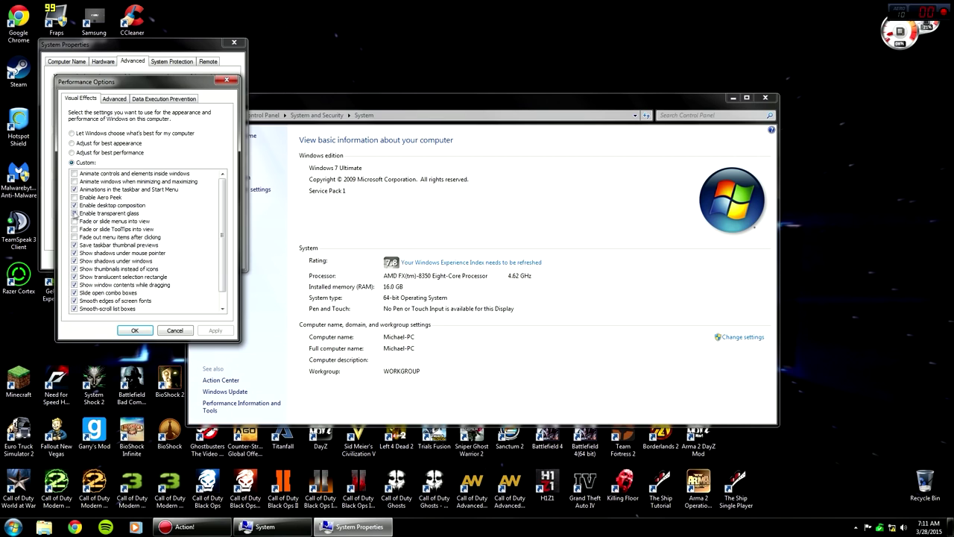
left_click(73, 213)
left_click(74, 214)
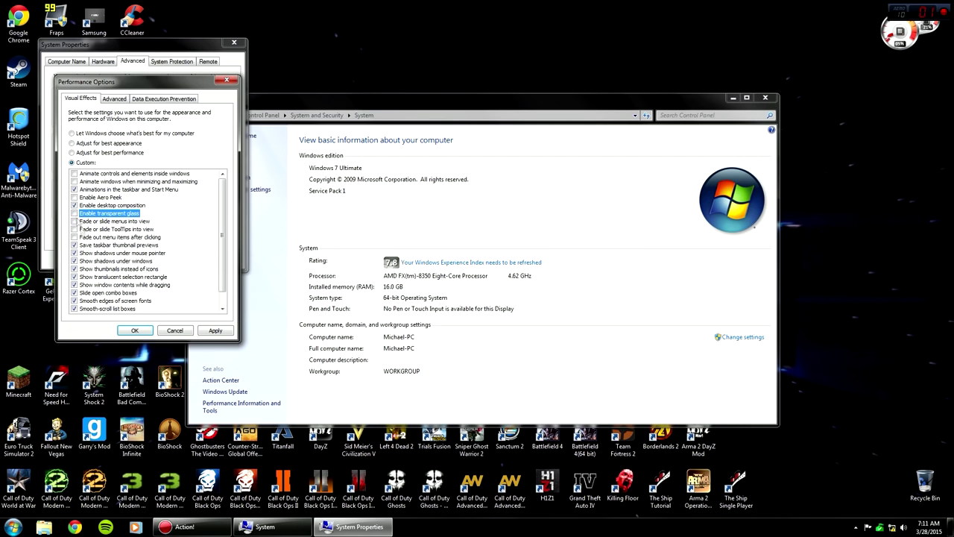
left_click(205, 331)
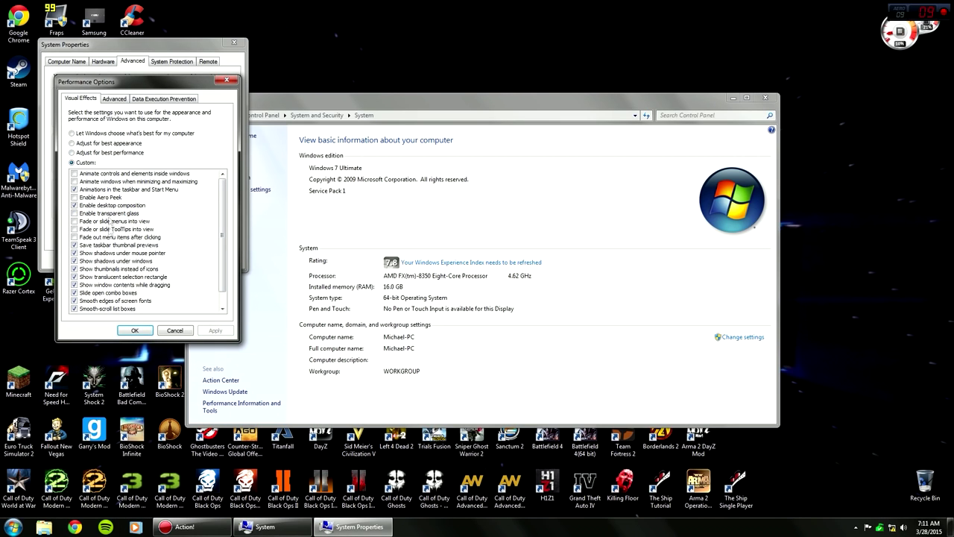
scroll(221, 200, "down", 1)
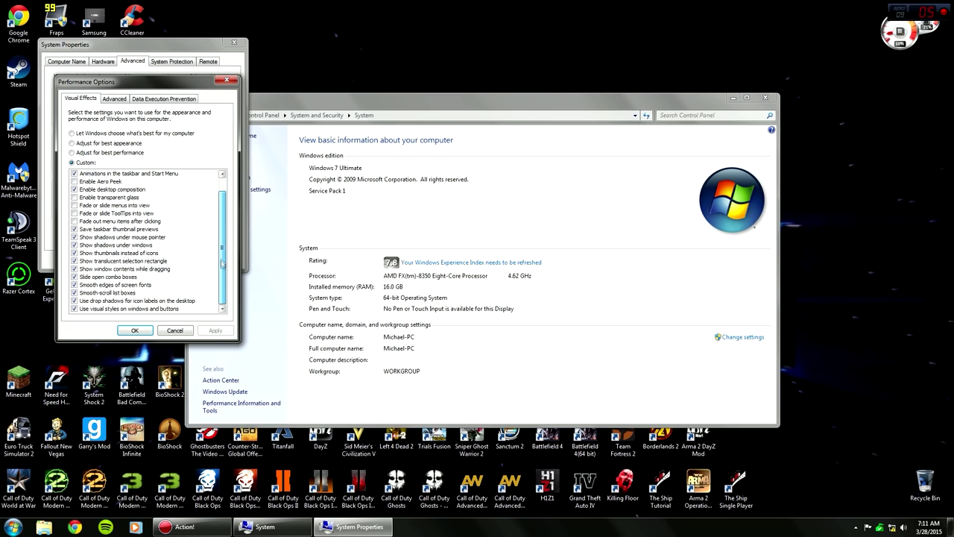
scroll(221, 199, "up", 1)
scroll(221, 196, "down", 1)
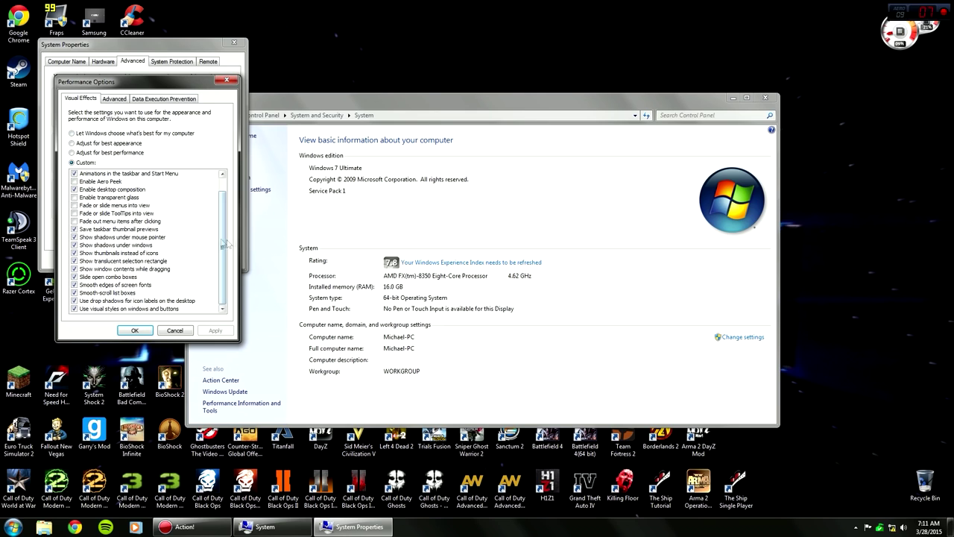
scroll(219, 193, "up", 1)
Verify drive C: has No paging file in Virtual Memory, then close both dialogs
left_click(114, 100)
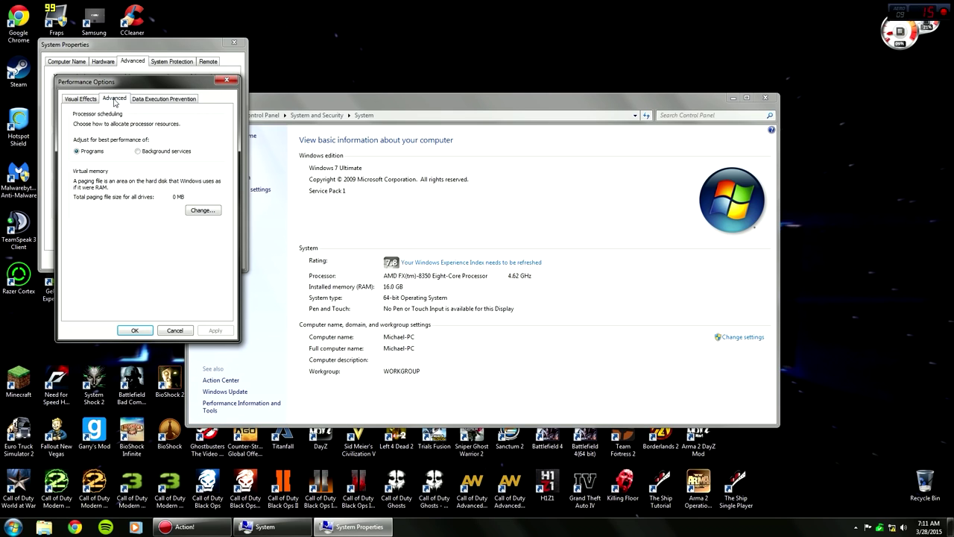
left_click(217, 214)
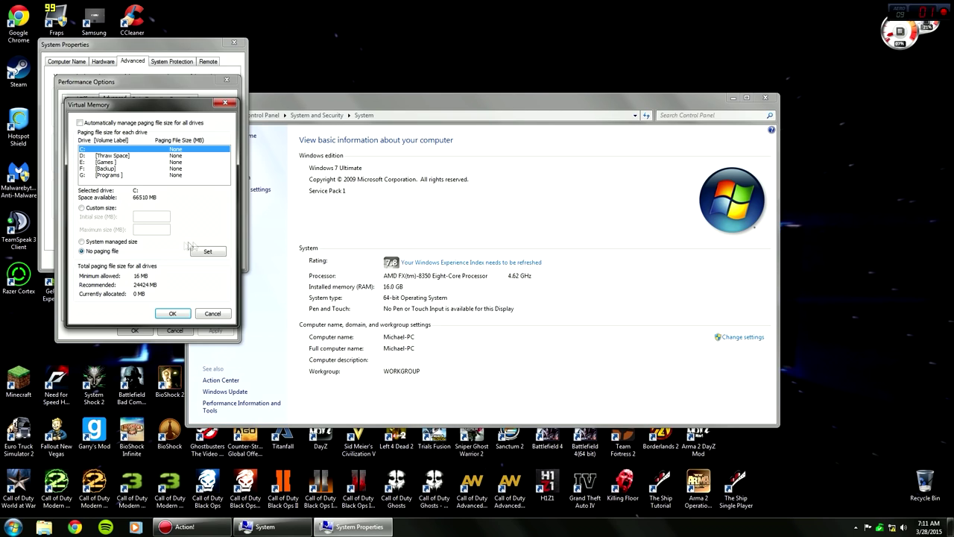
left_click(212, 252)
left_click(173, 313)
left_click(135, 330)
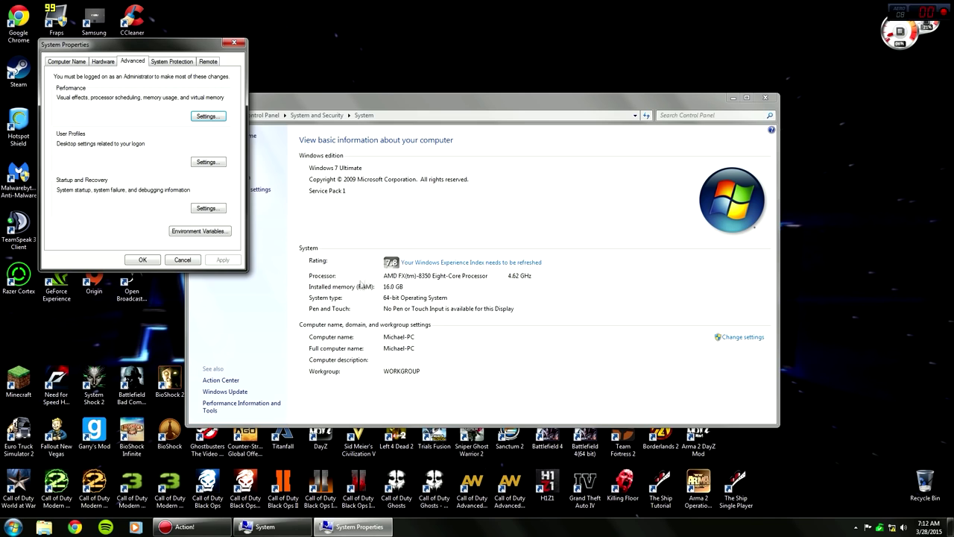
Check that every drive shows protection Off, then close System Properties
left_click(172, 64)
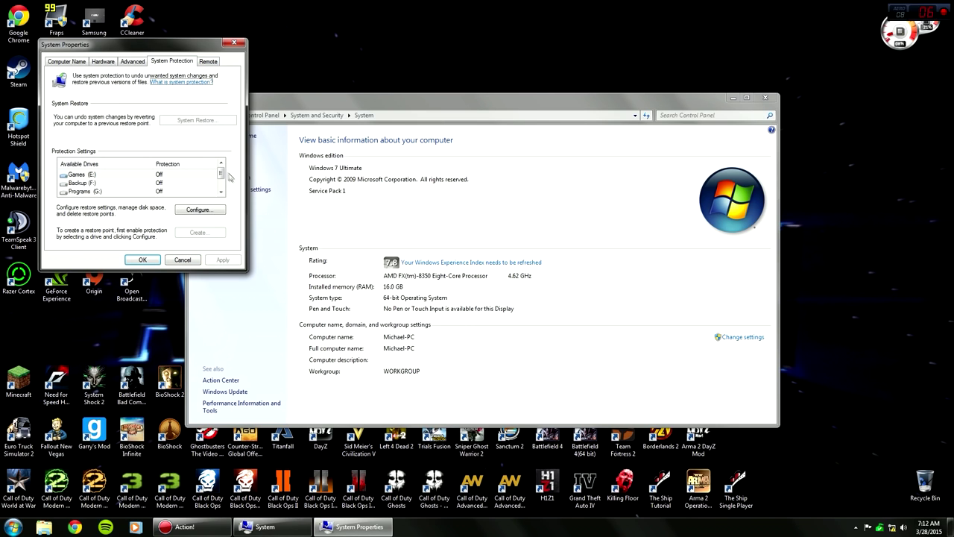
scroll(102, 189, "down", 2)
left_click(110, 183)
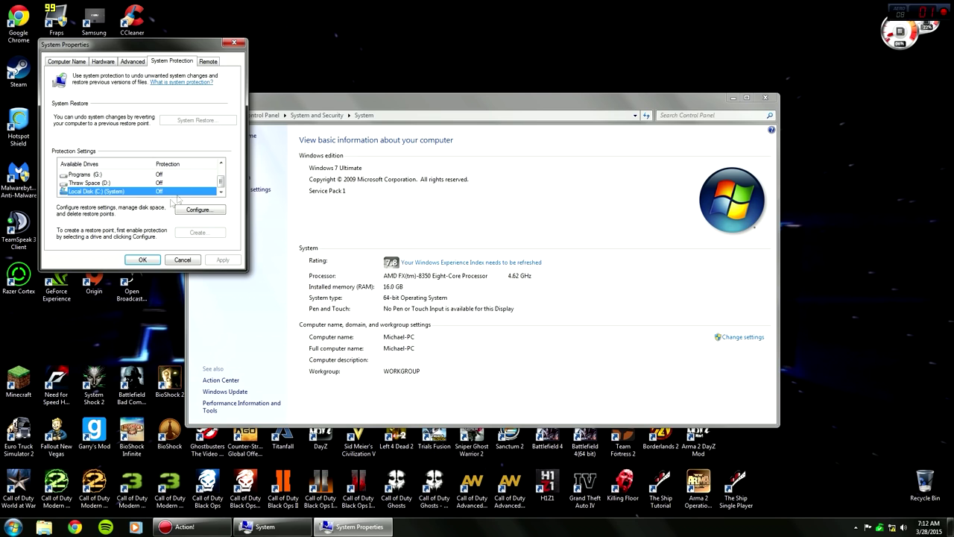
left_click(153, 261)
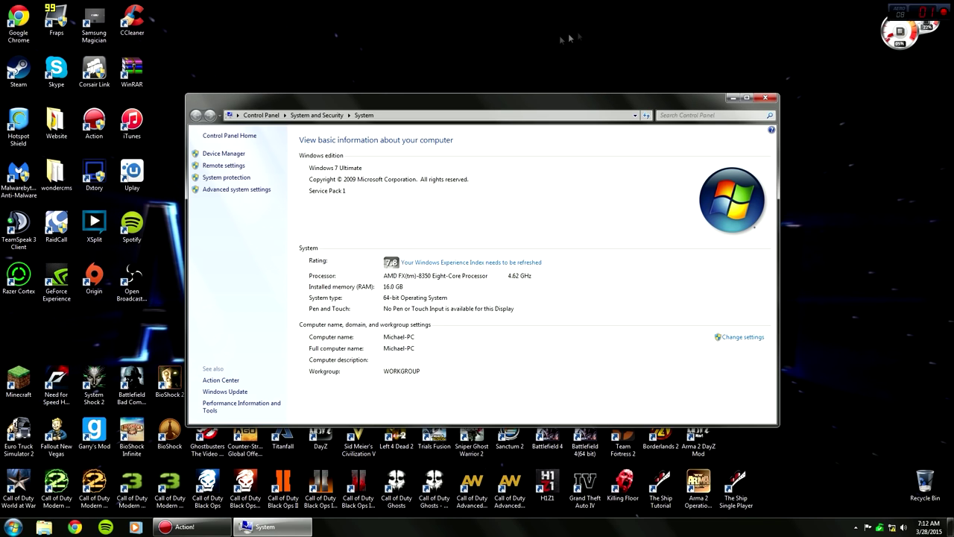
Close the System page and open Local Disk (C:) Properties from Computer in Explorer
left_click(763, 100)
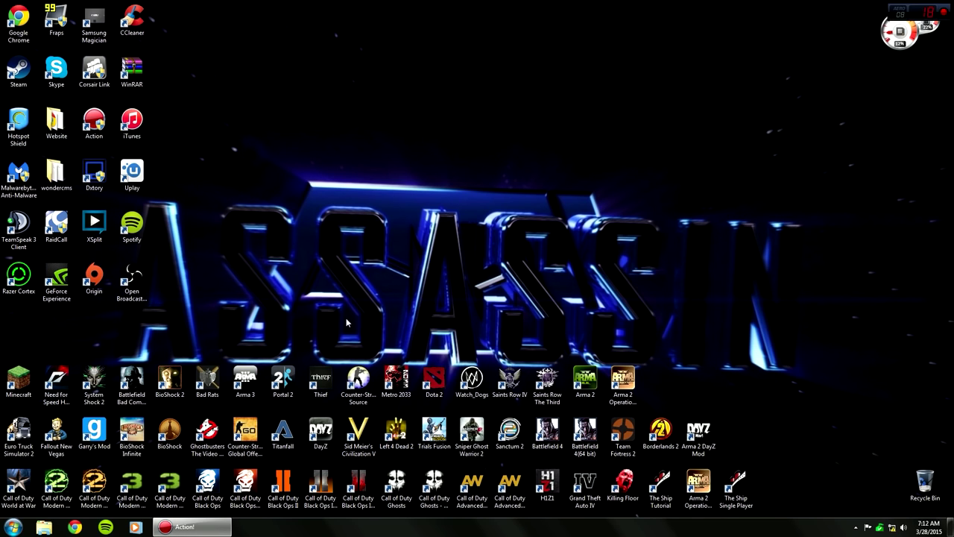
left_click(44, 527)
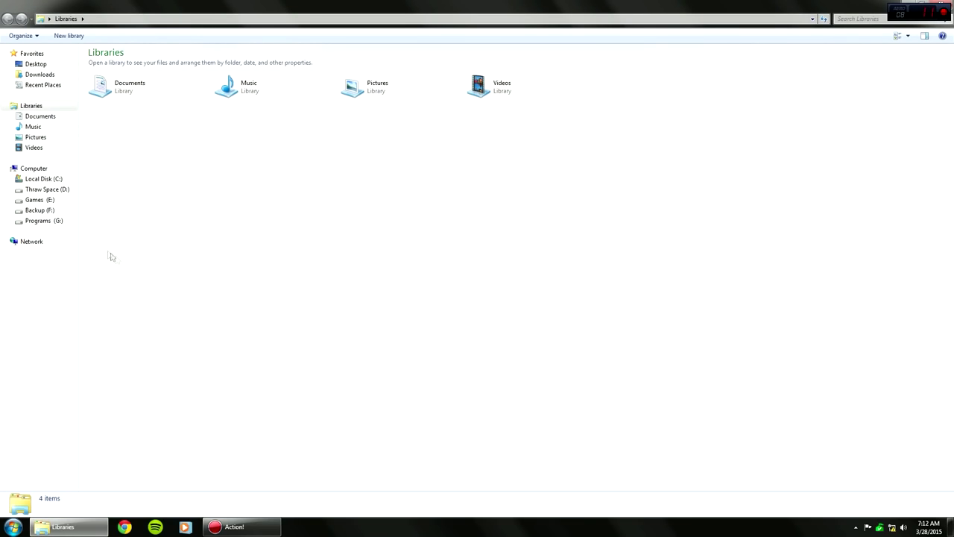
left_click(33, 168)
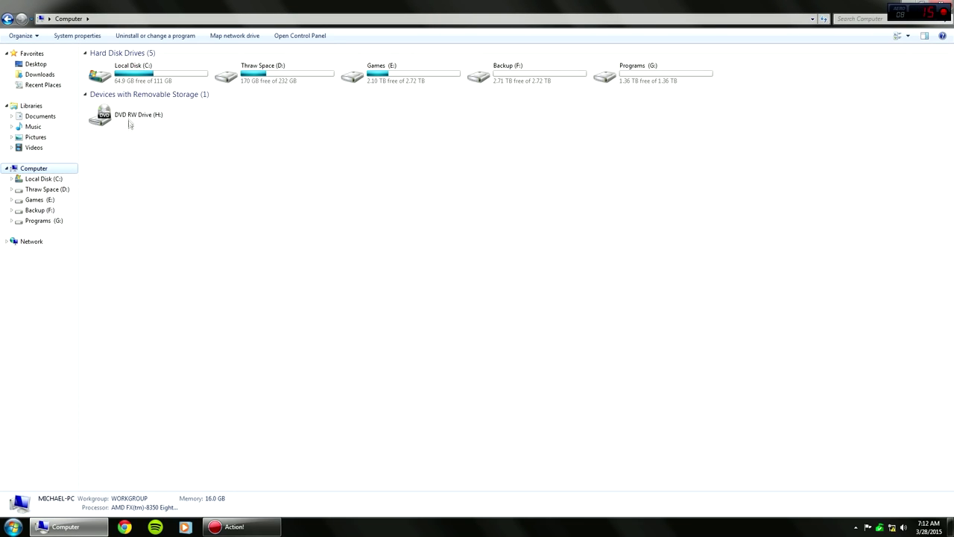
left_click(146, 75)
right_click(146, 75)
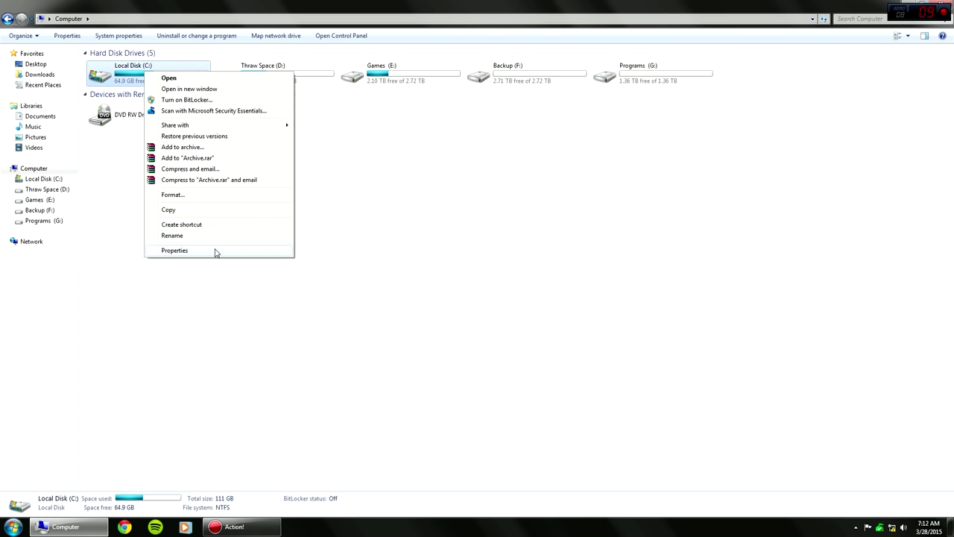
left_click(175, 253)
Enable write caching and turn off buffer flushing for the Samsung SSD 840 EVO
left_click(255, 108)
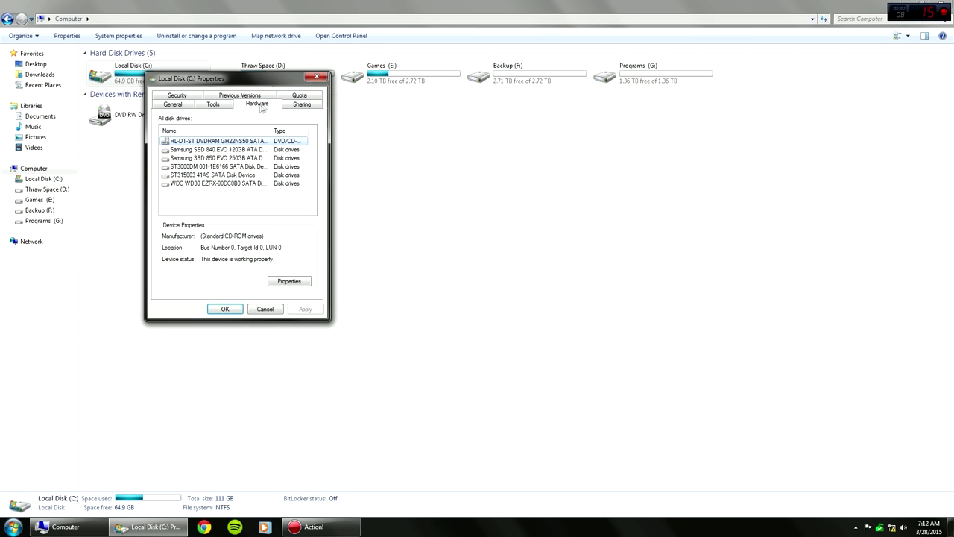
left_click(196, 150)
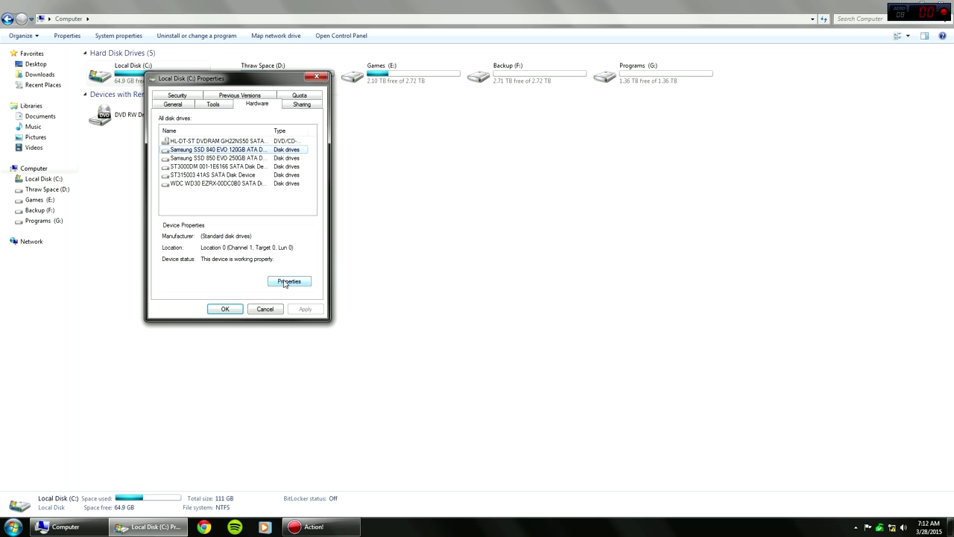
left_click(284, 282)
left_click(213, 143)
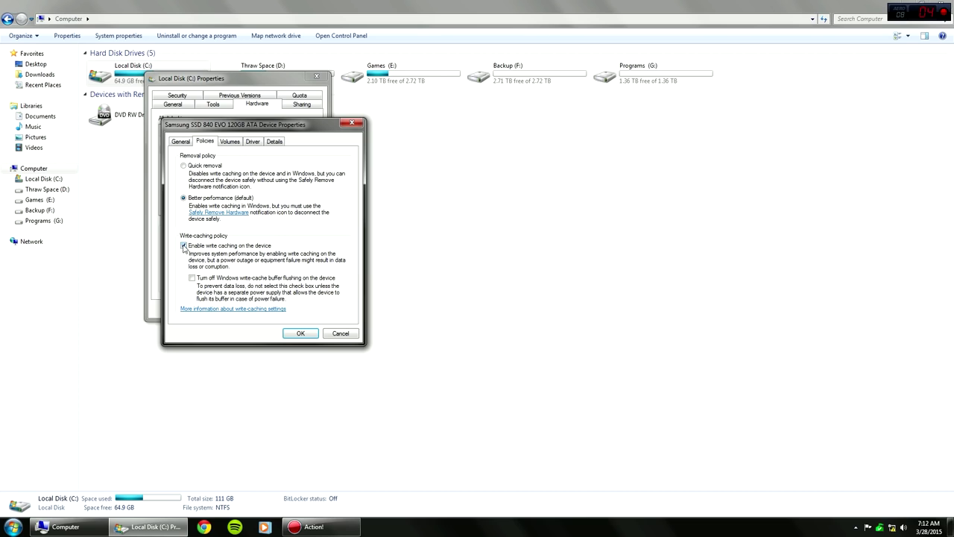
left_click(208, 278)
left_click(184, 246)
left_click(184, 246)
left_click(201, 279)
left_click(301, 333)
left_click(236, 313)
left_click(303, 263)
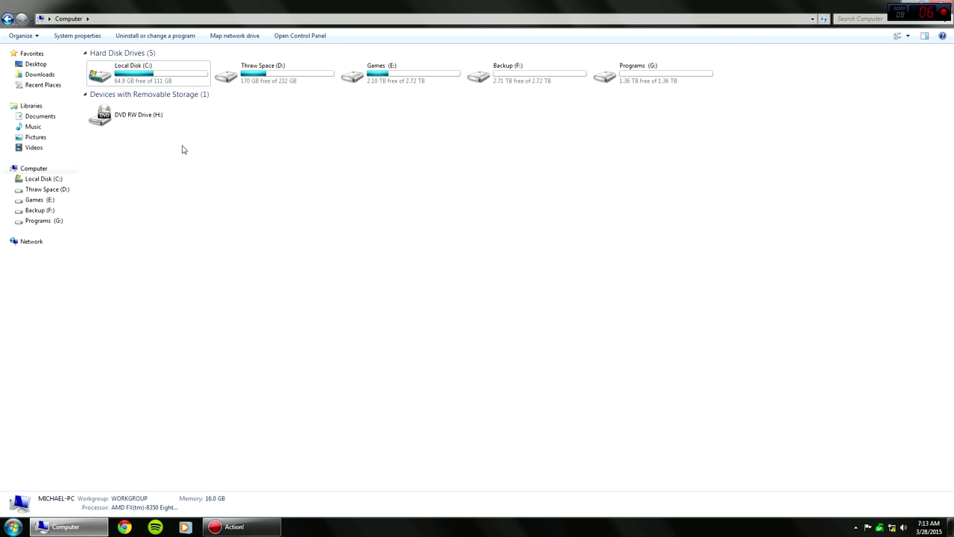
Open the Samsung SSD 840 EVO device properties from Local Disk (C:)'s Hardware list
right_click(165, 68)
right_click(139, 72)
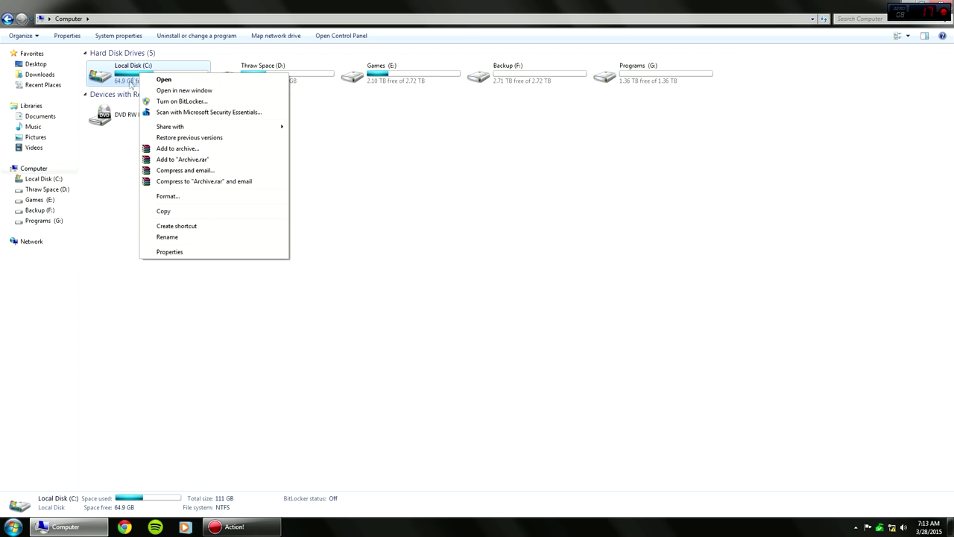
left_click(175, 252)
left_click(249, 106)
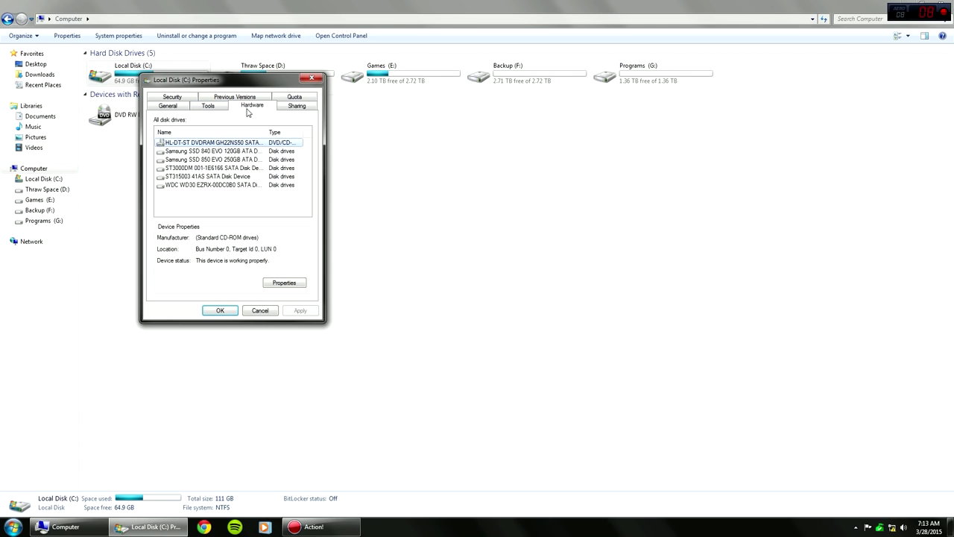
left_click(191, 152)
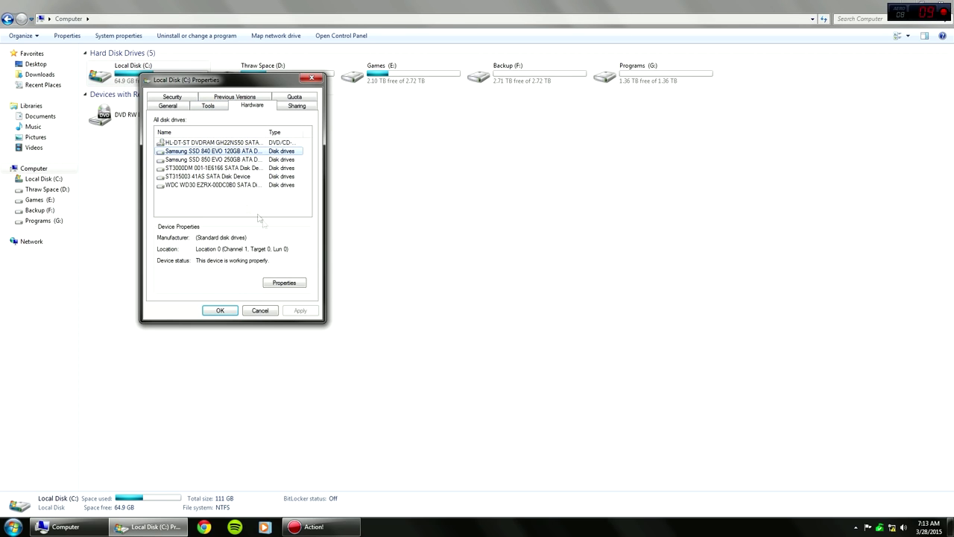
left_click(291, 283)
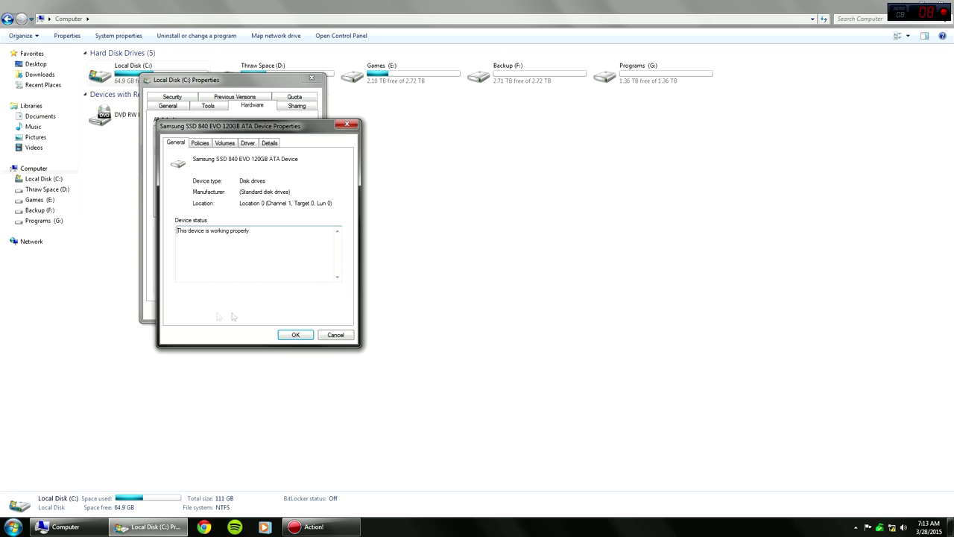
Set the SSD policy to Quick removal, skip the restart, and close the drive properties
left_click(201, 143)
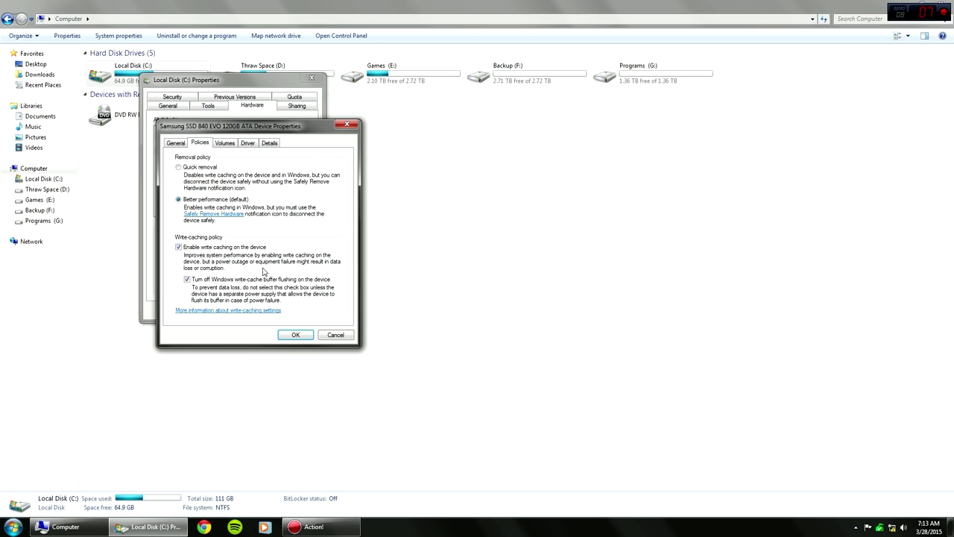
left_click(178, 167)
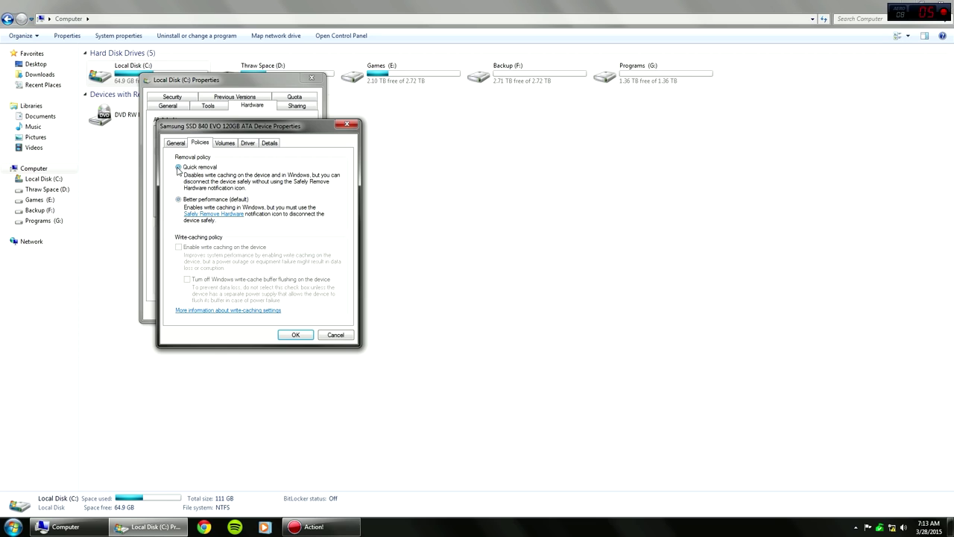
left_click(296, 335)
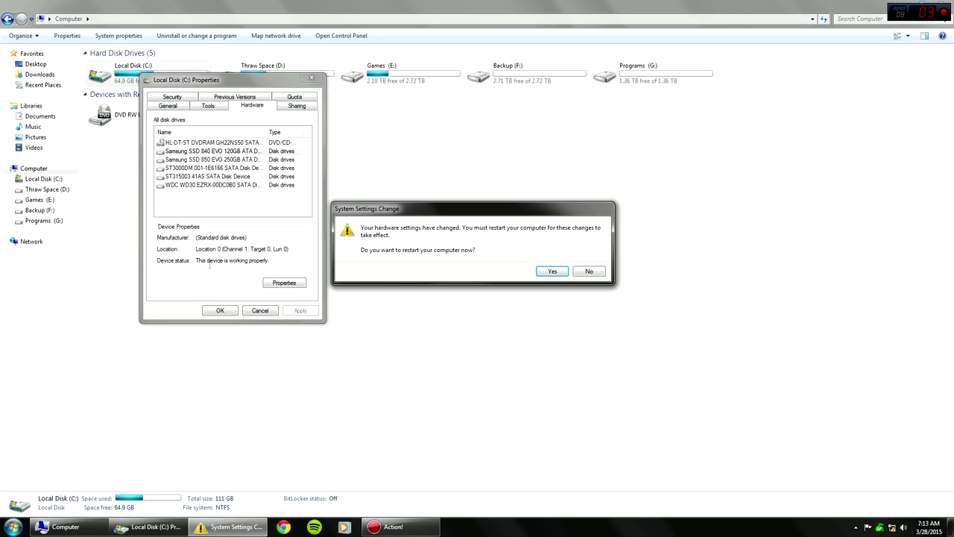
left_click(594, 272)
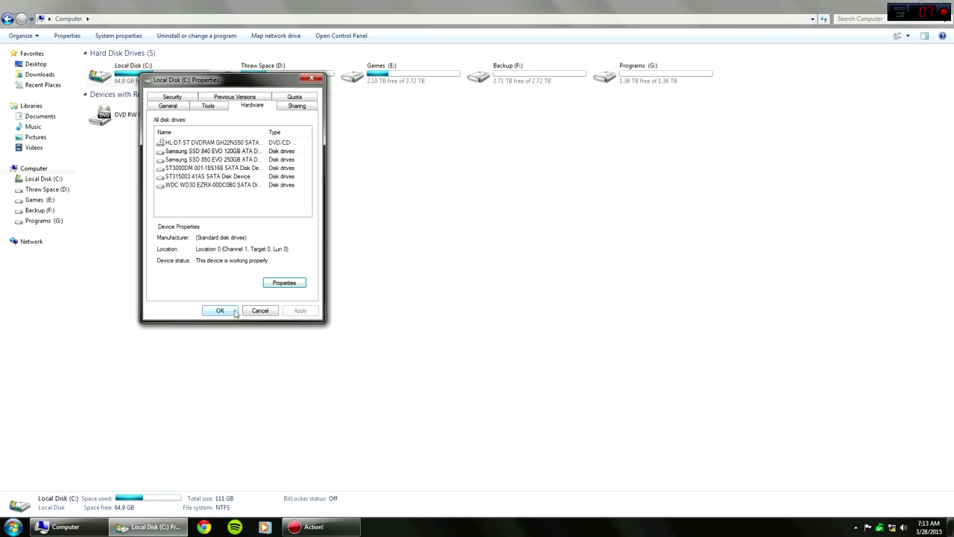
left_click(234, 310)
left_click(239, 248)
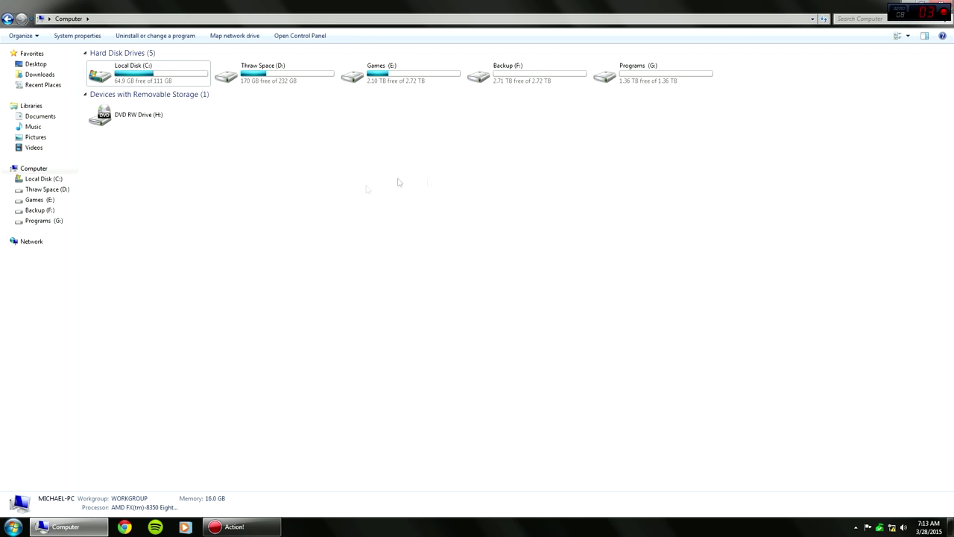
Close the Computer window and launch CCleaner from its desktop shortcut
left_click(944, 4)
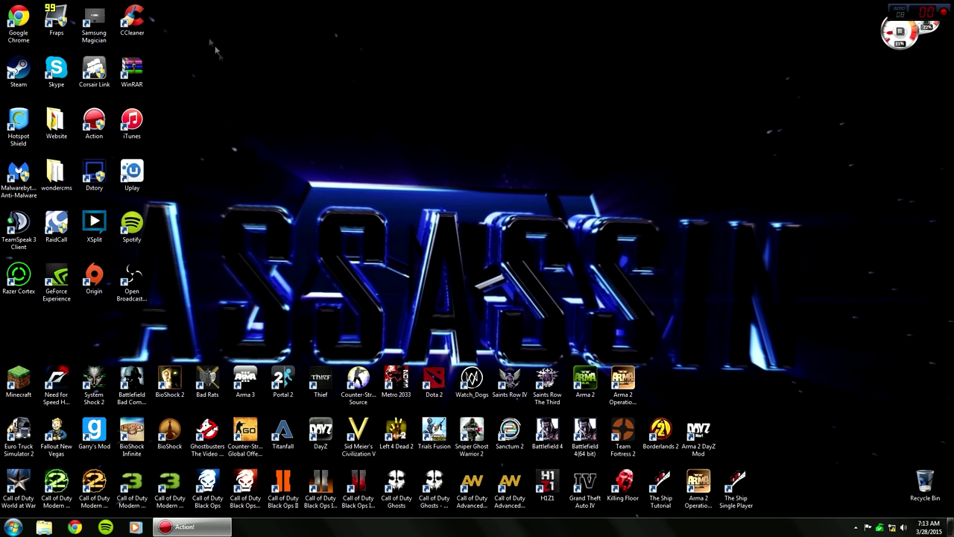
left_click_drag(286, 35, 147, 7)
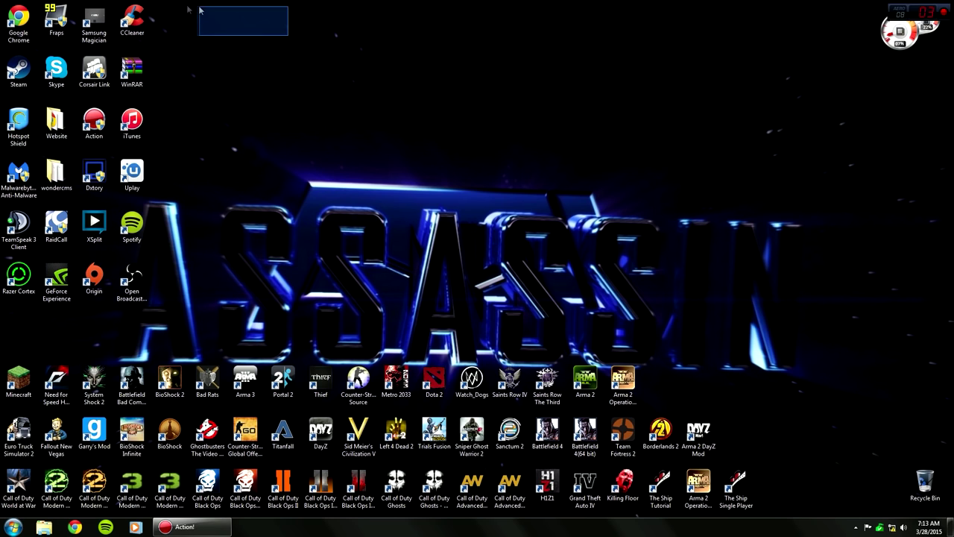
double_click(140, 16)
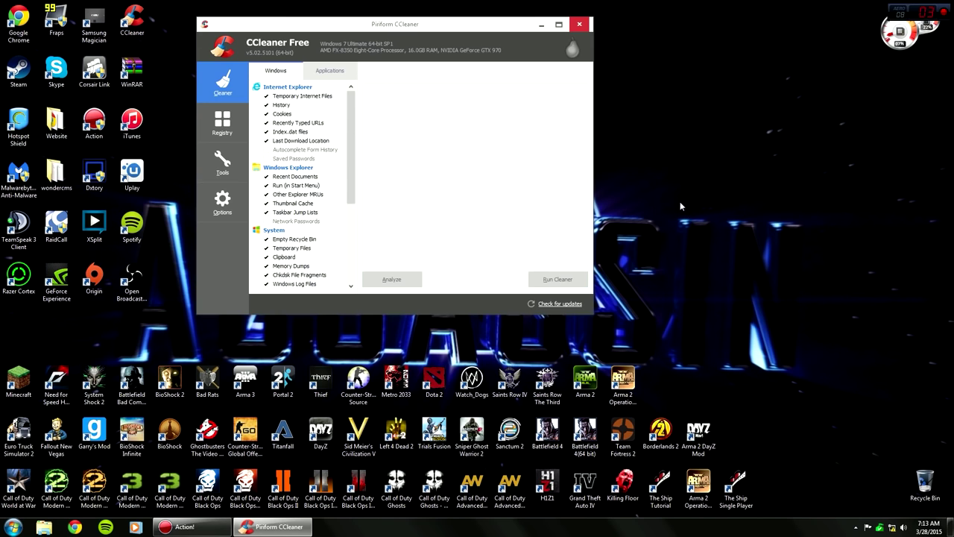
Scan the registry, fix all three issues without a backup, and close CCleaner
left_click(230, 130)
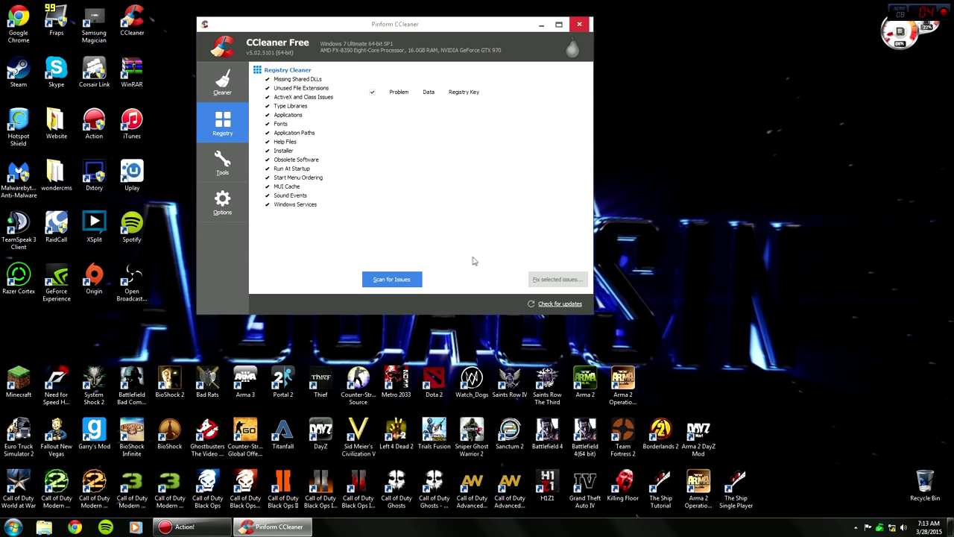
left_click(388, 278)
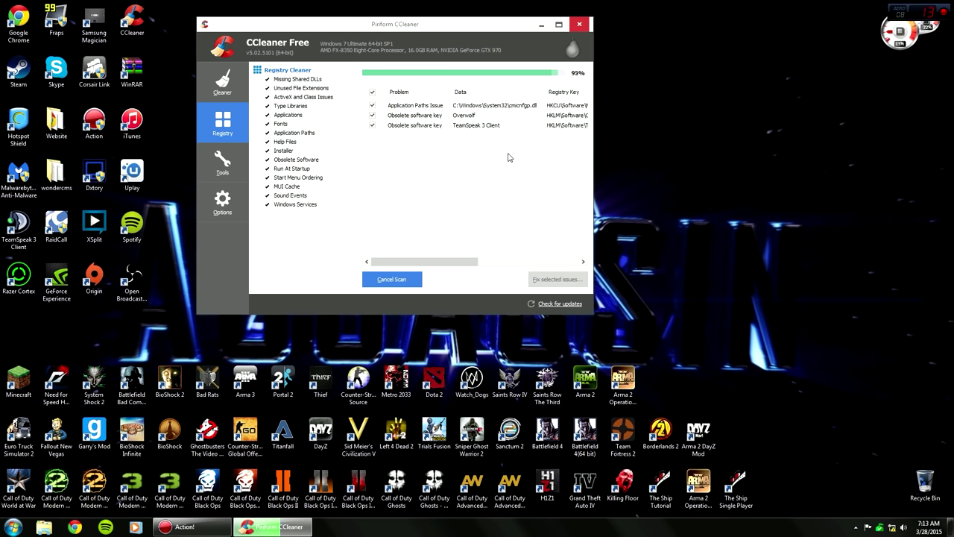
left_click(557, 279)
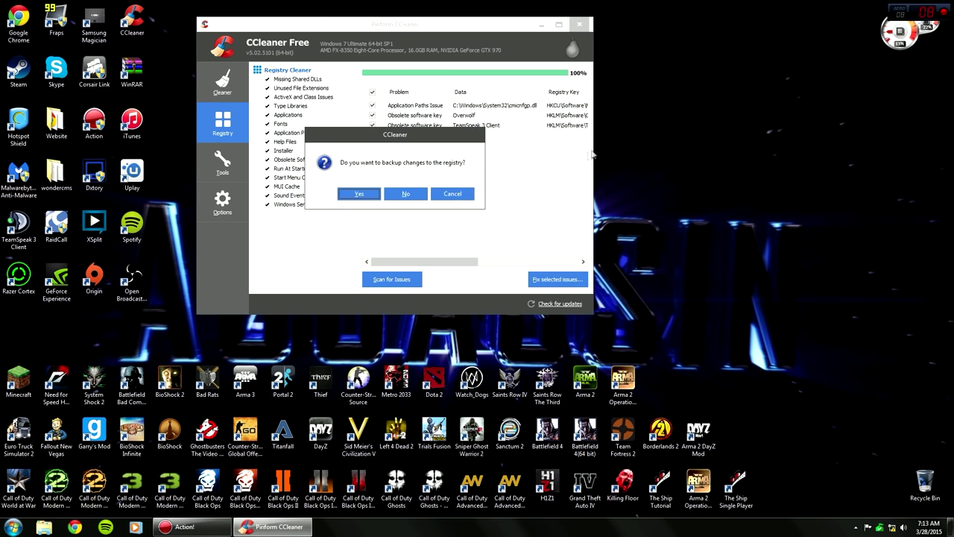
left_click(402, 194)
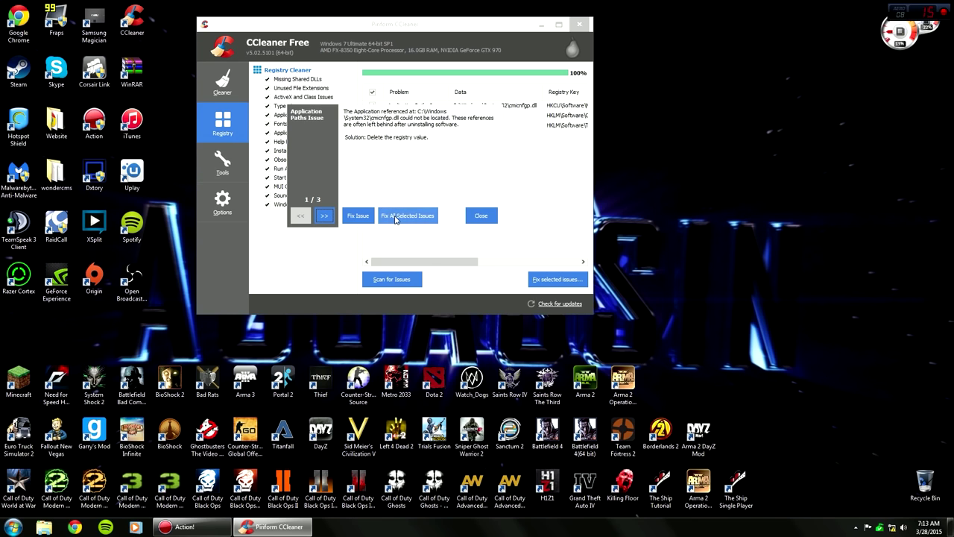
left_click(395, 218)
left_click(480, 215)
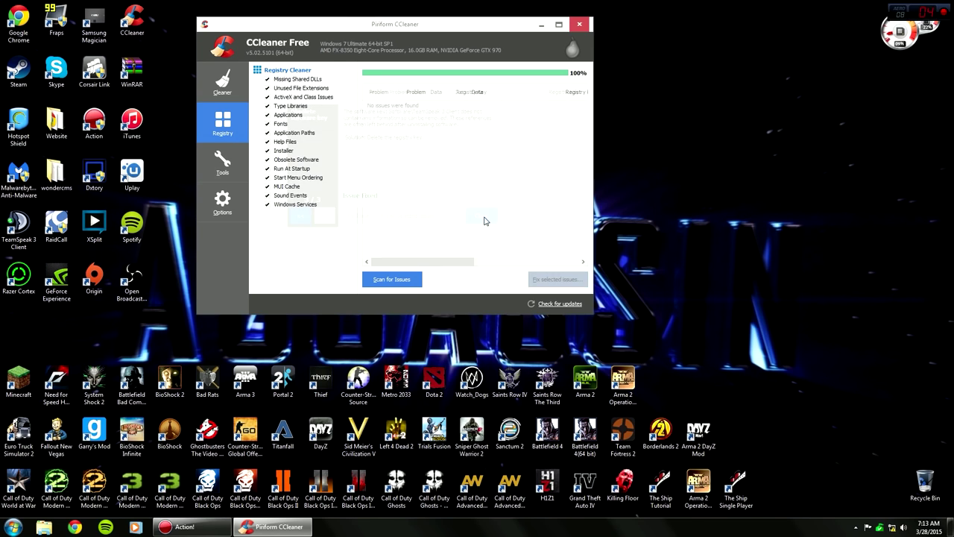
left_click(222, 82)
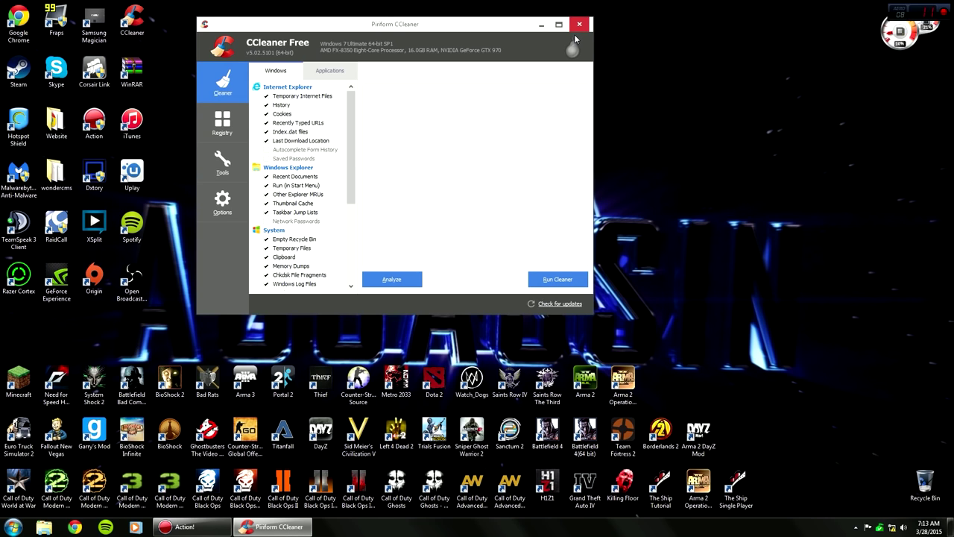
left_click(579, 29)
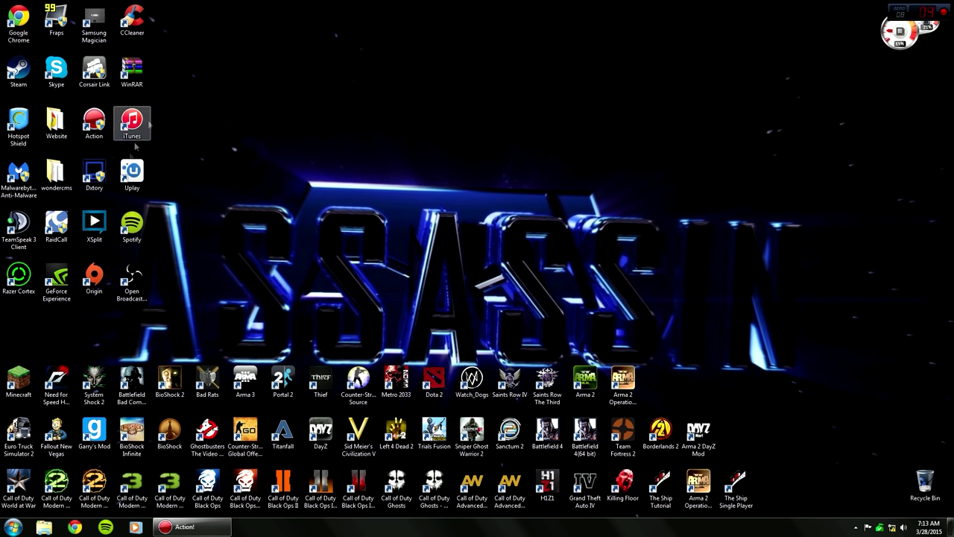
Launch Samsung Magician from the desktop and center its window
left_click_drag(237, 98, 344, 163)
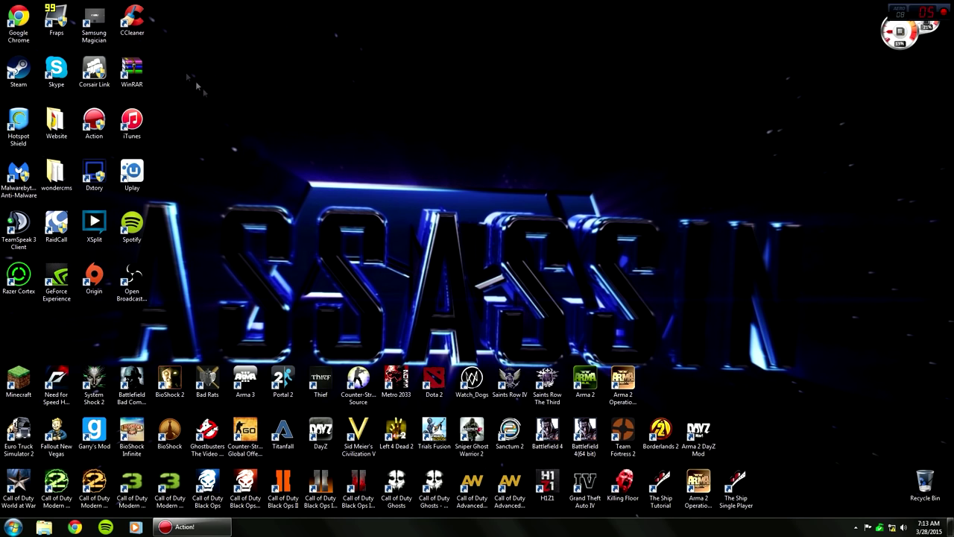
left_click(98, 17)
double_click(94, 22)
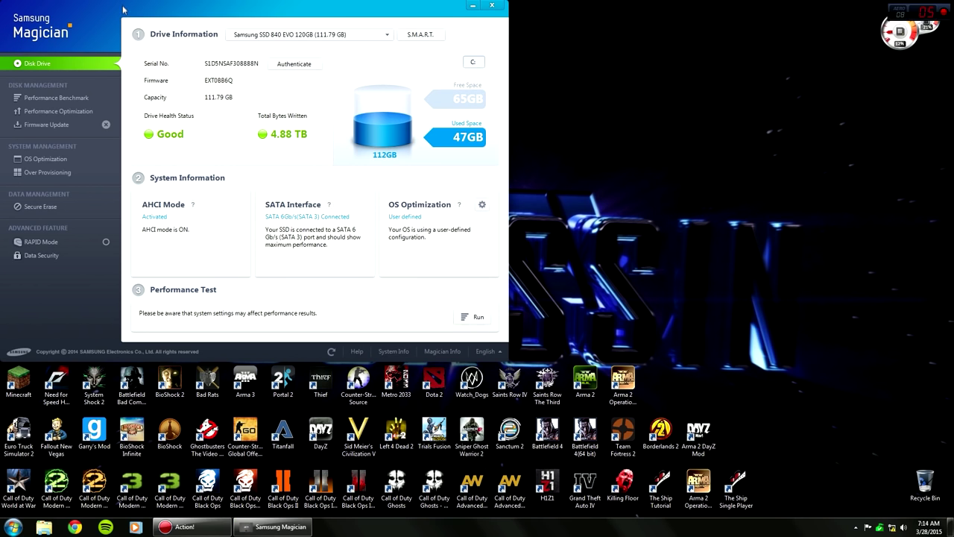
left_click_drag(123, 9, 289, 4)
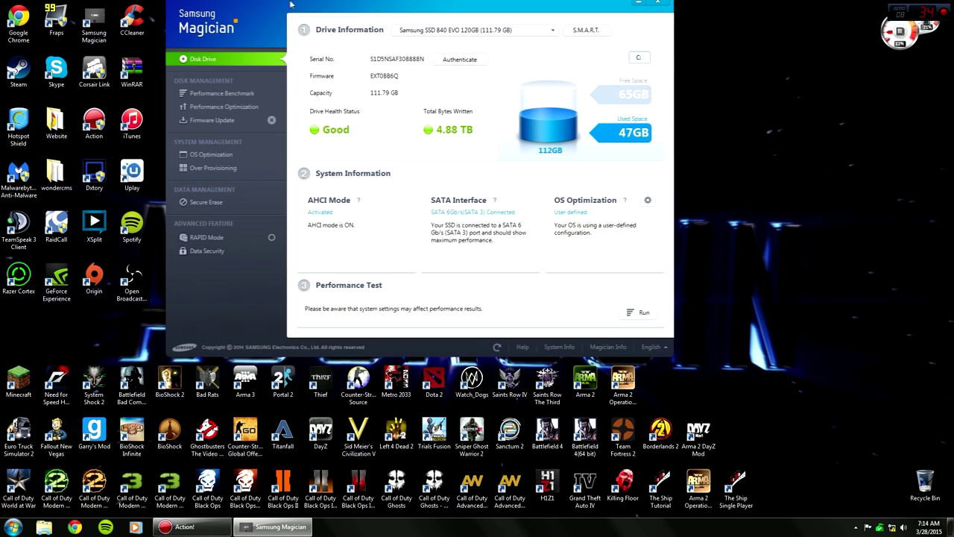
Confirm RAPID mode is enabled, pick Maximum Performance OS optimization, and close Magician
left_click(221, 237)
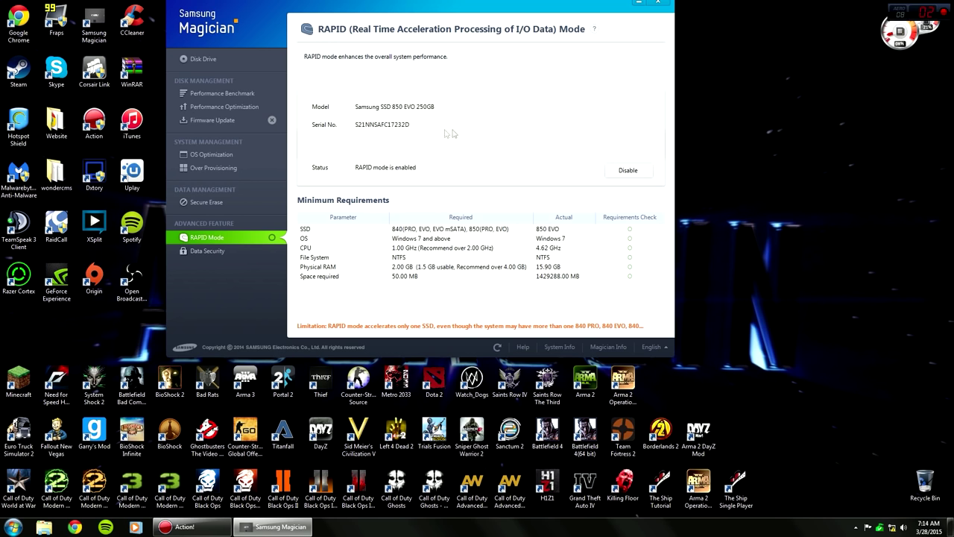
left_click(224, 156)
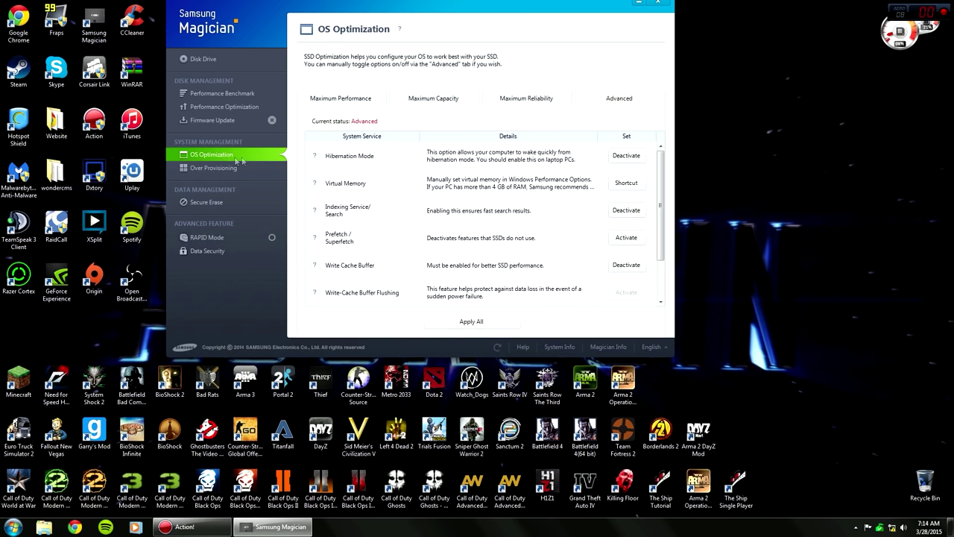
left_click(342, 103)
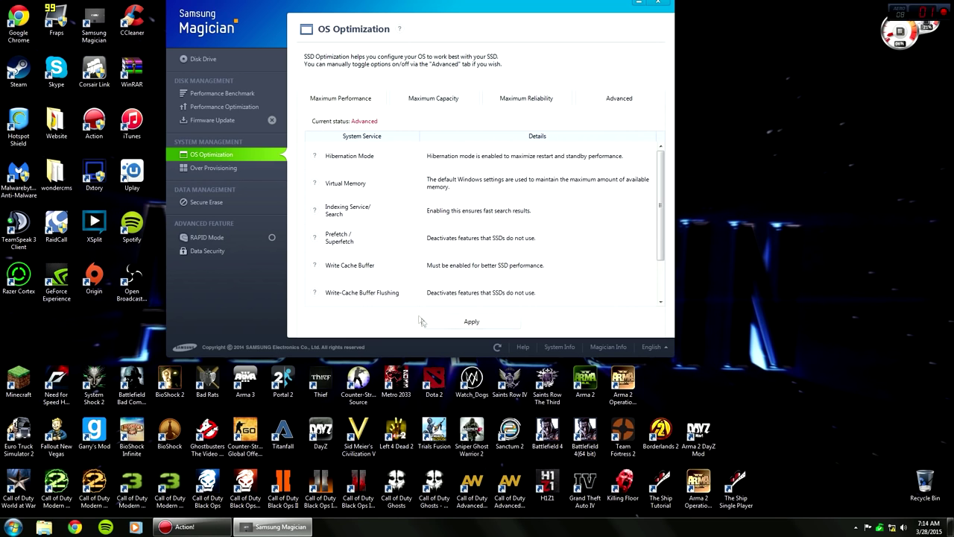
left_click(658, 3)
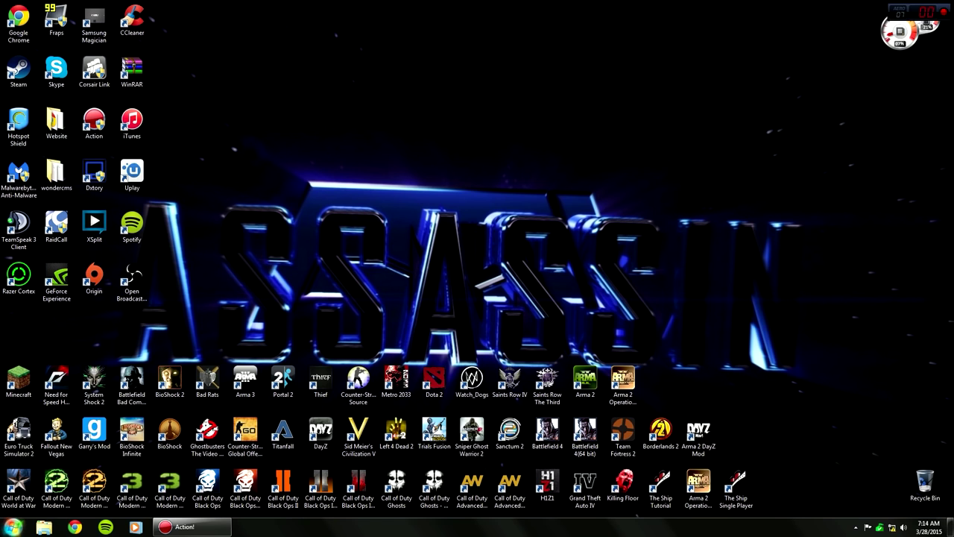
Open User Account Control settings in Control Panel, showing Never notify
left_click(15, 526)
left_click(154, 418)
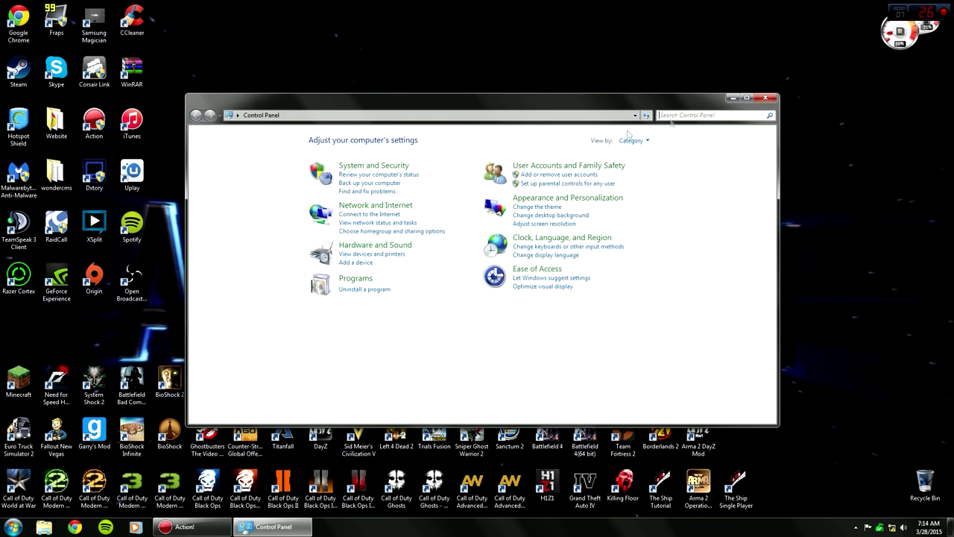
left_click(557, 171)
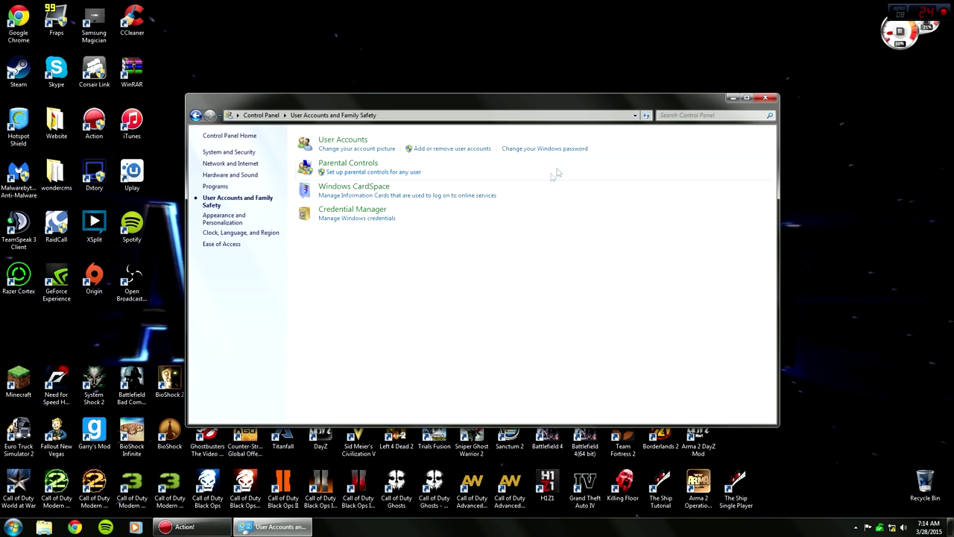
left_click(342, 141)
left_click(339, 228)
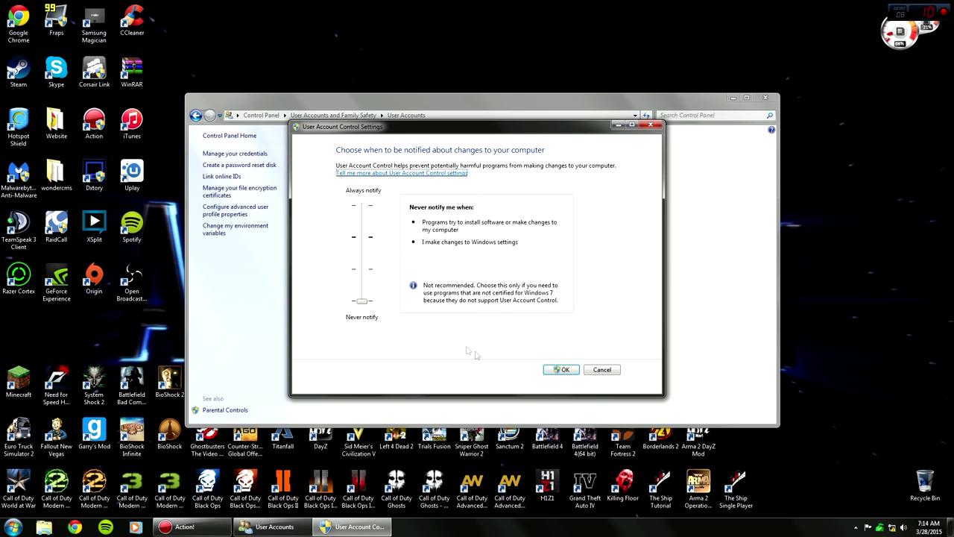
Go back to the main Control Panel category view
left_click(557, 370)
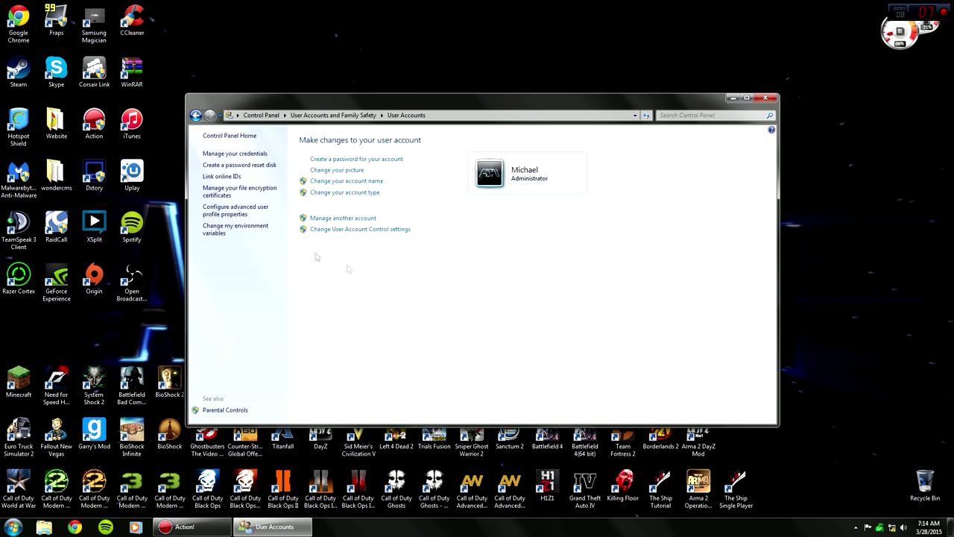
left_click(195, 115)
left_click(195, 115)
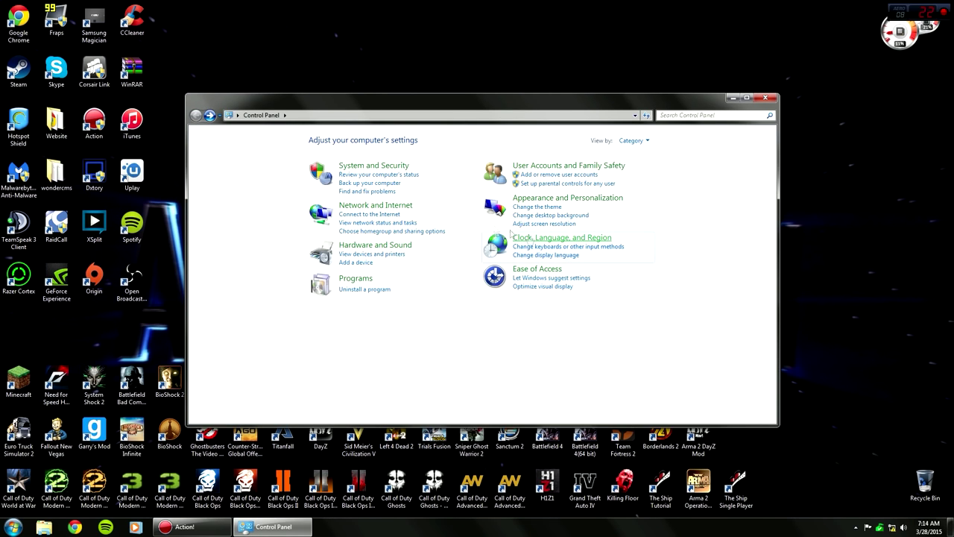
Select the High performance plan with the display set to never turn off, and save
left_click(395, 168)
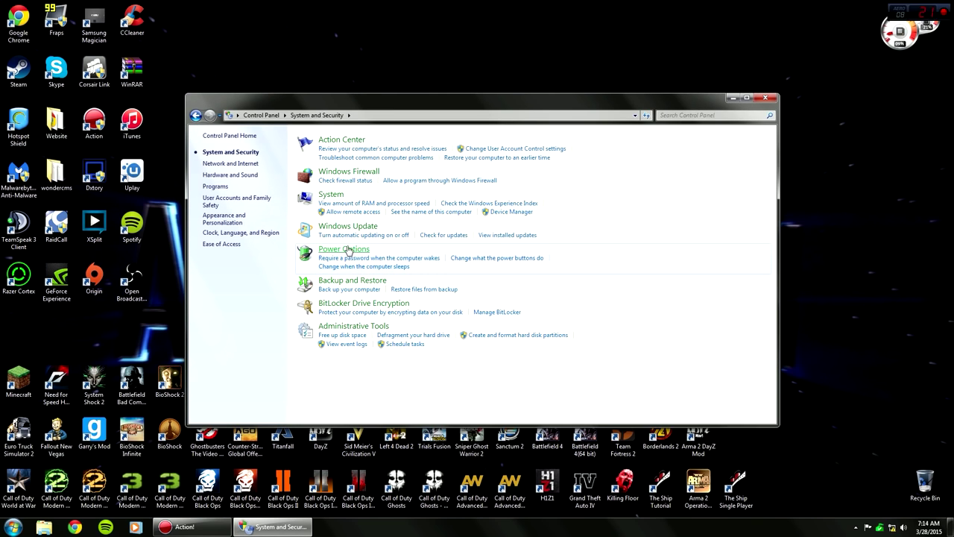
left_click(348, 251)
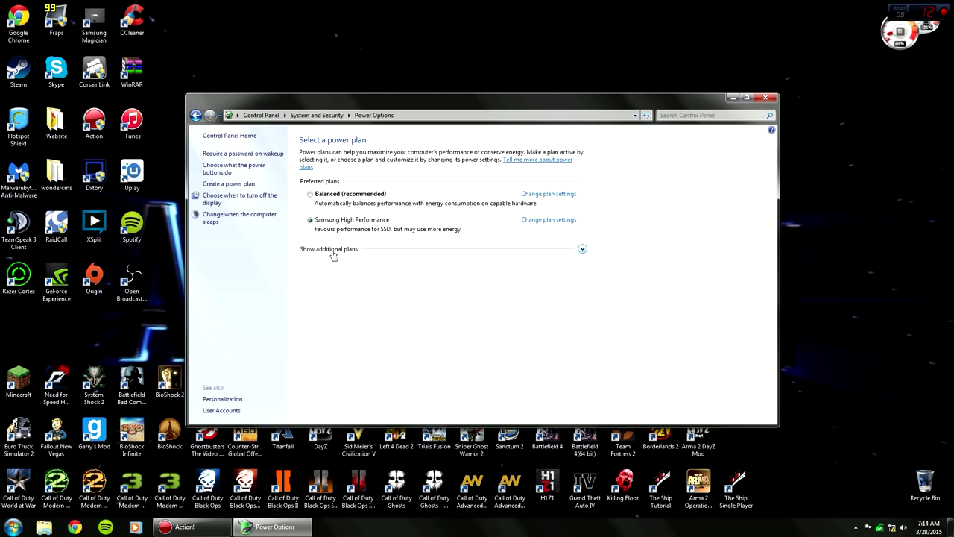
left_click(332, 251)
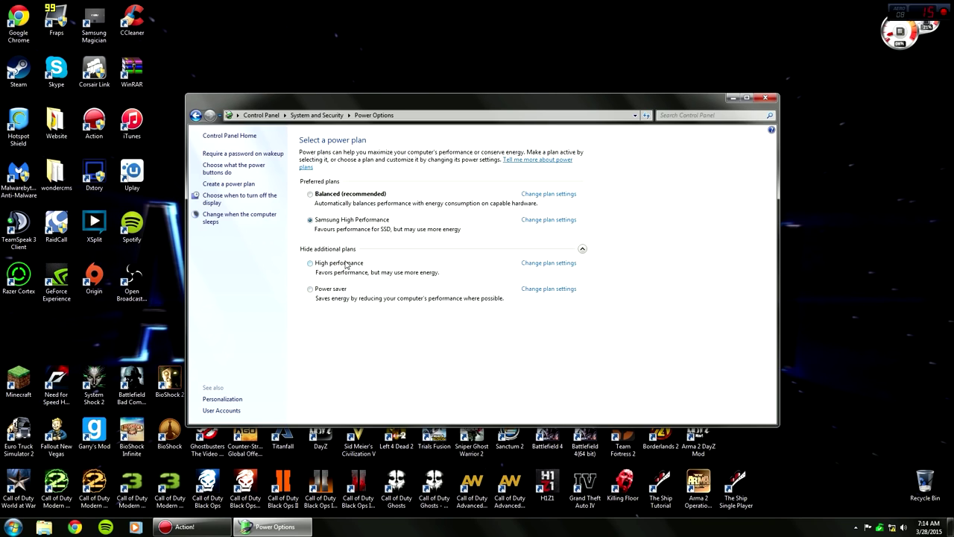
left_click(538, 263)
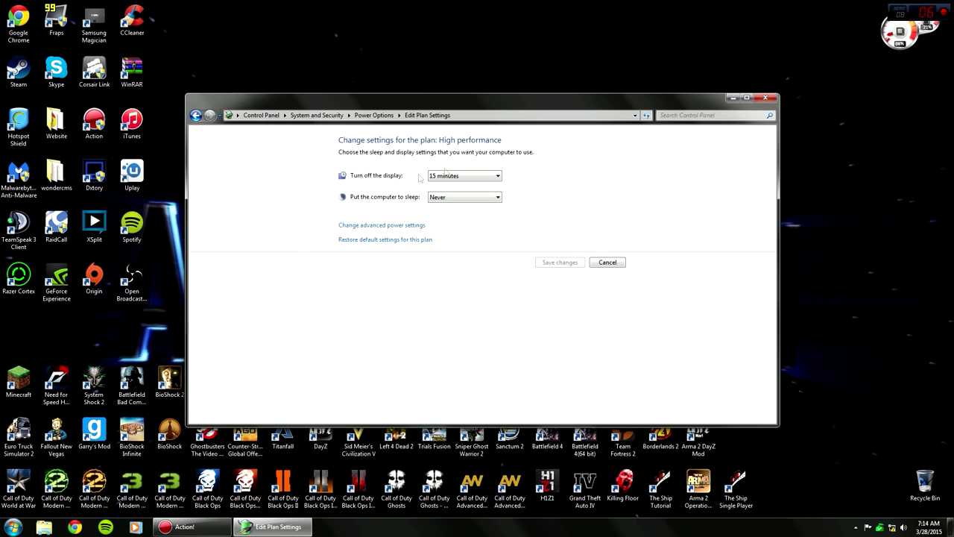
left_click(463, 179)
left_click(442, 296)
left_click(458, 181)
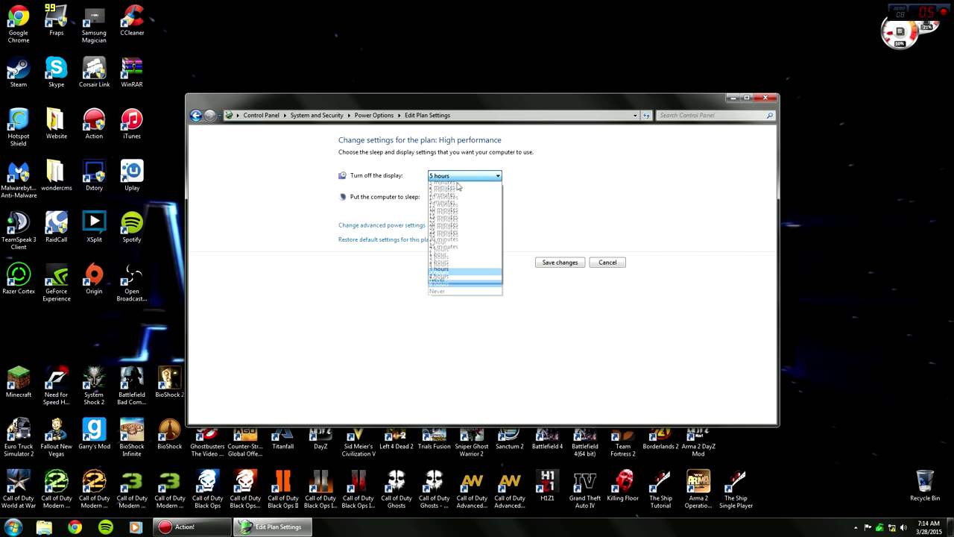
left_click(458, 302)
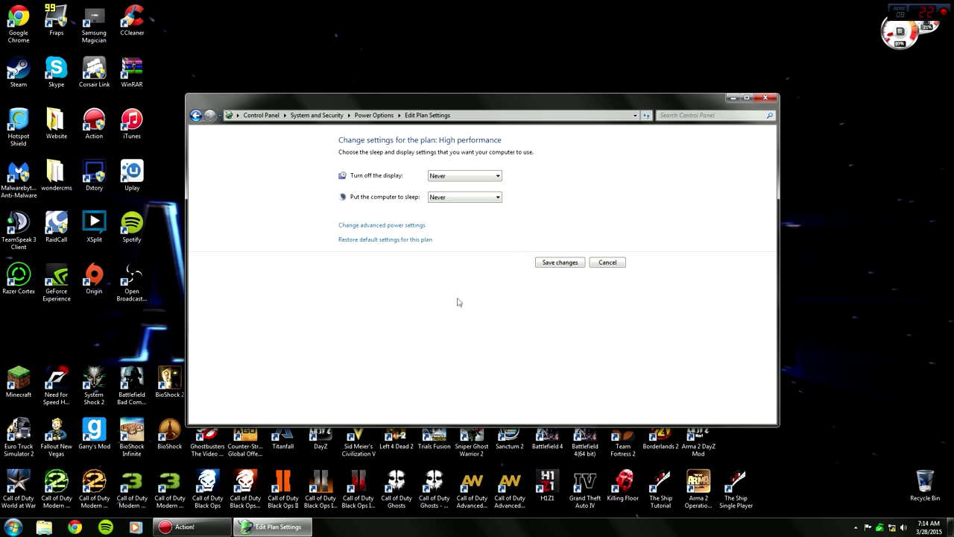
left_click(559, 261)
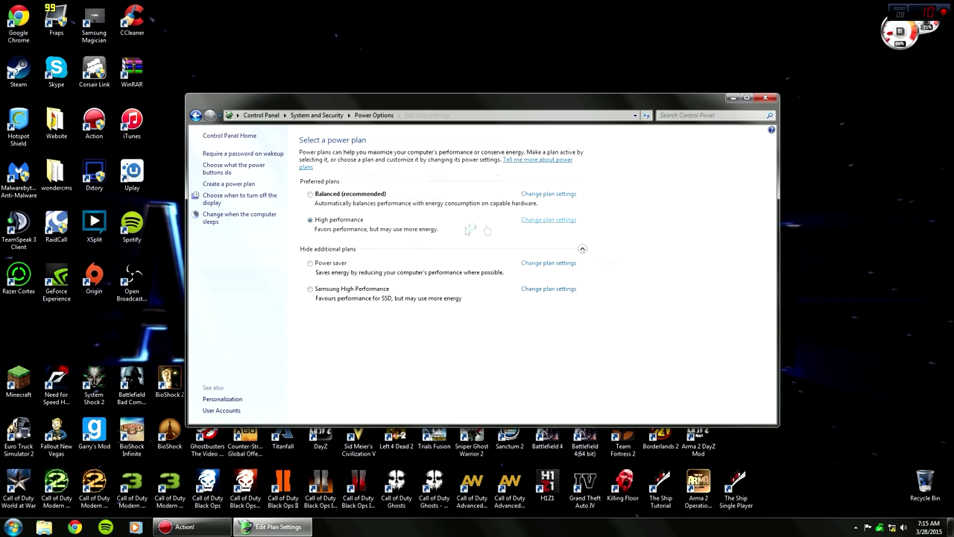
Set hard disk and sleep timeouts to Never in advanced power settings, then close
left_click(362, 225)
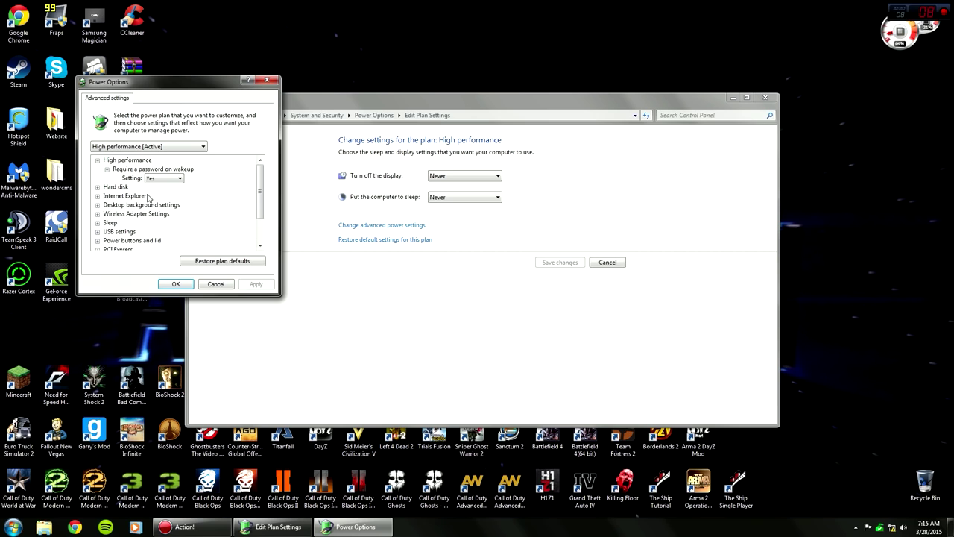
left_click(97, 195)
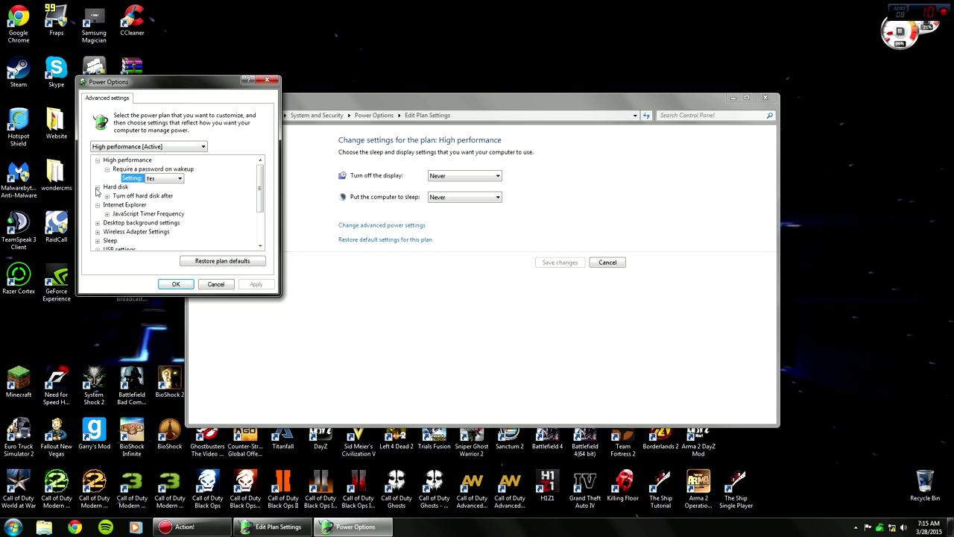
left_click(107, 195)
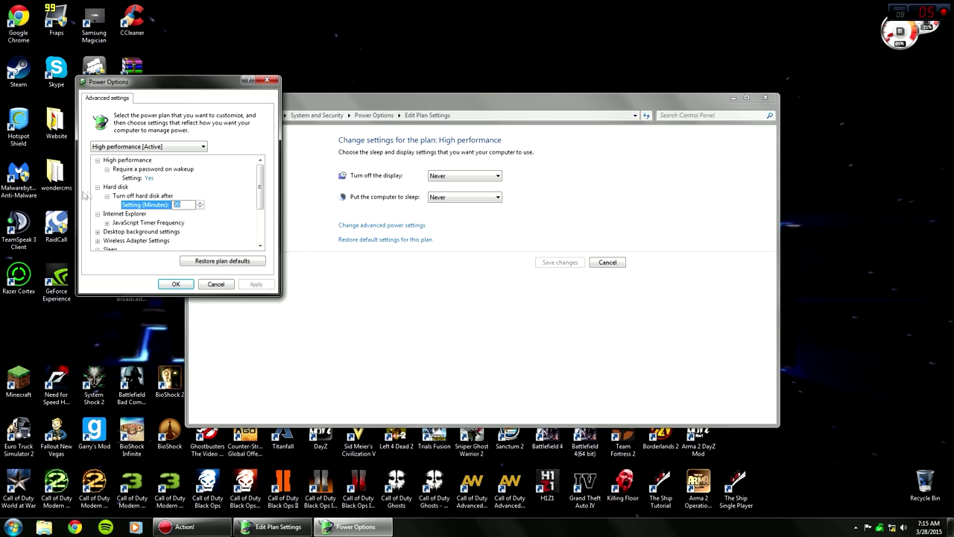
key("BackSpace")
left_click(256, 284)
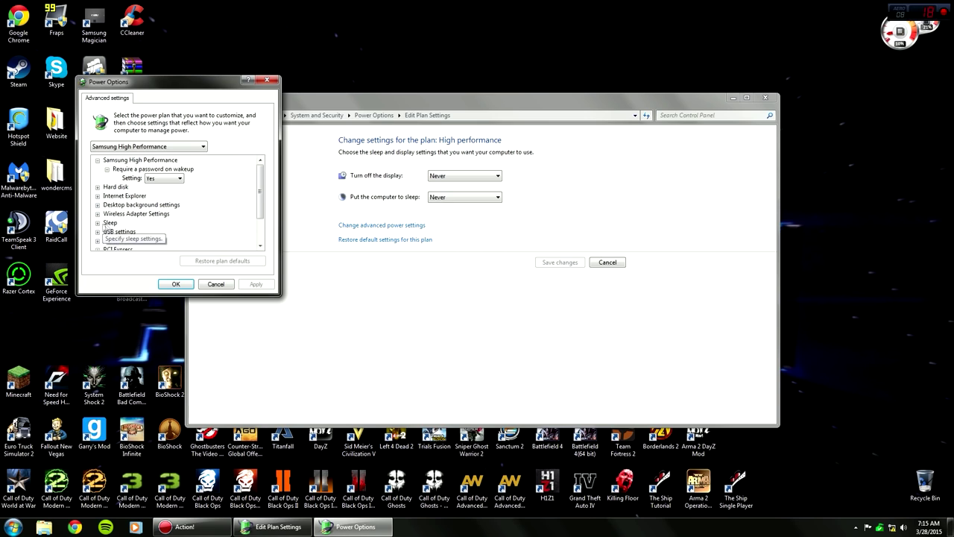
key("Up")
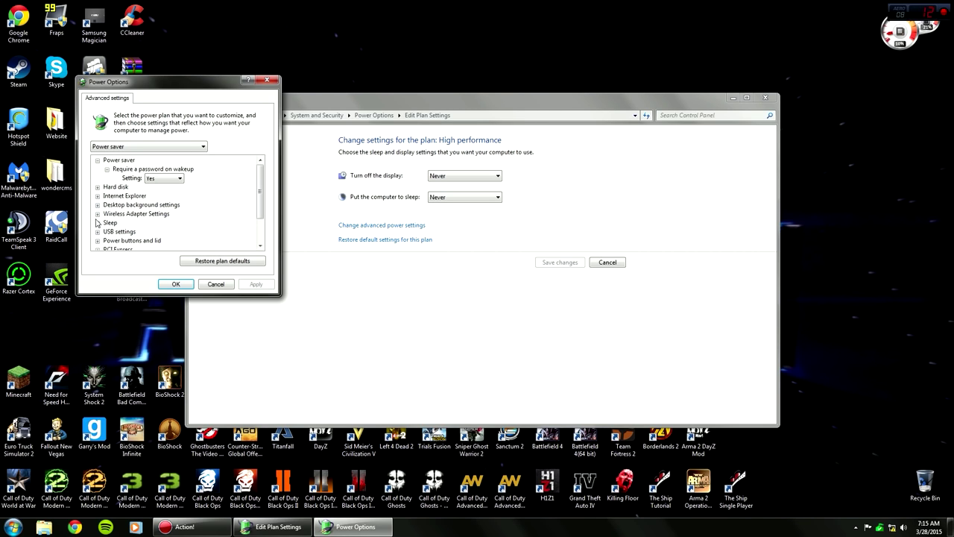
left_click(98, 222)
left_click(107, 215)
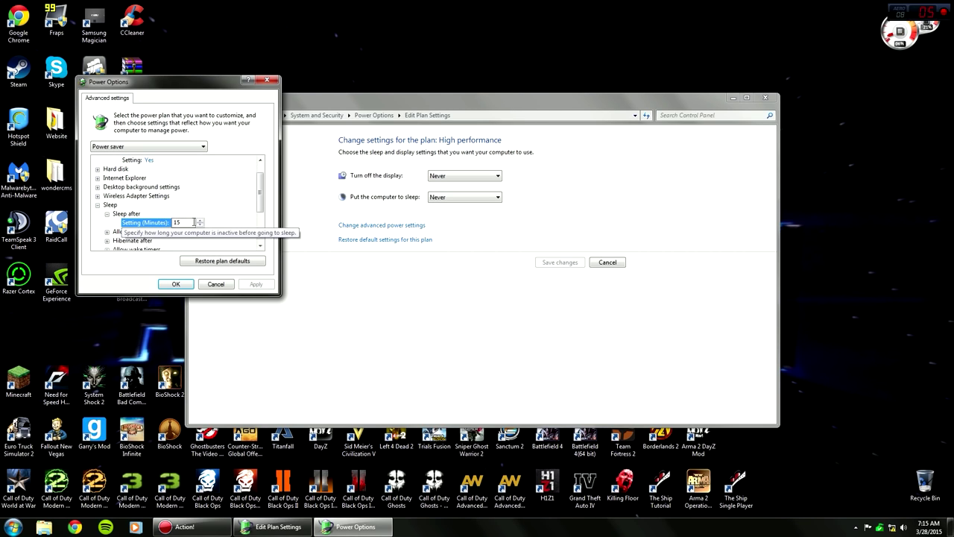
key("BackSpace")
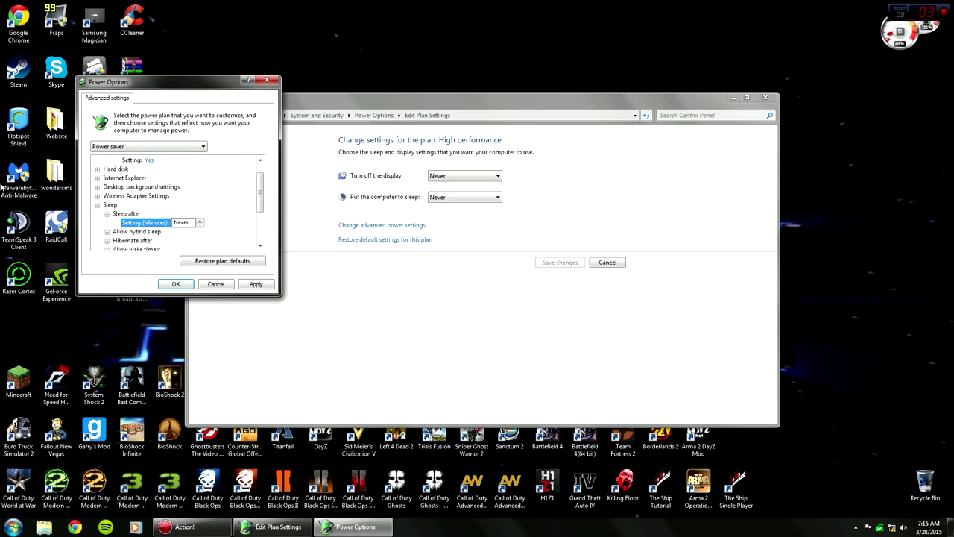
left_click(182, 284)
left_click(765, 97)
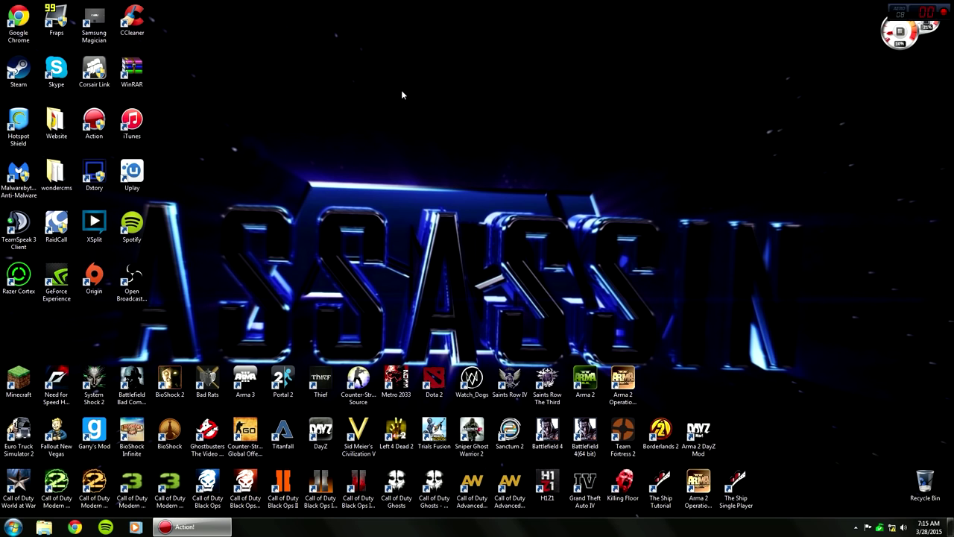
right_click(389, 37)
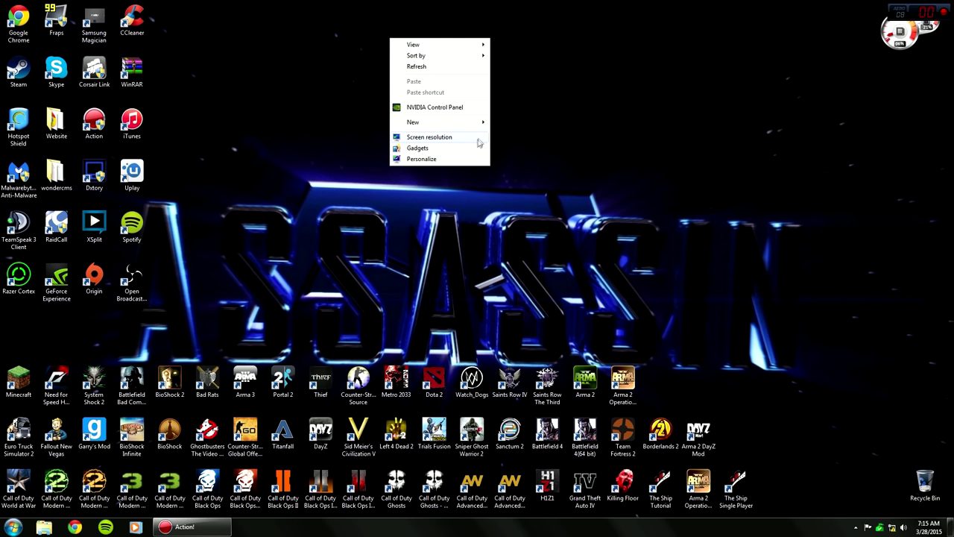
left_click(440, 137)
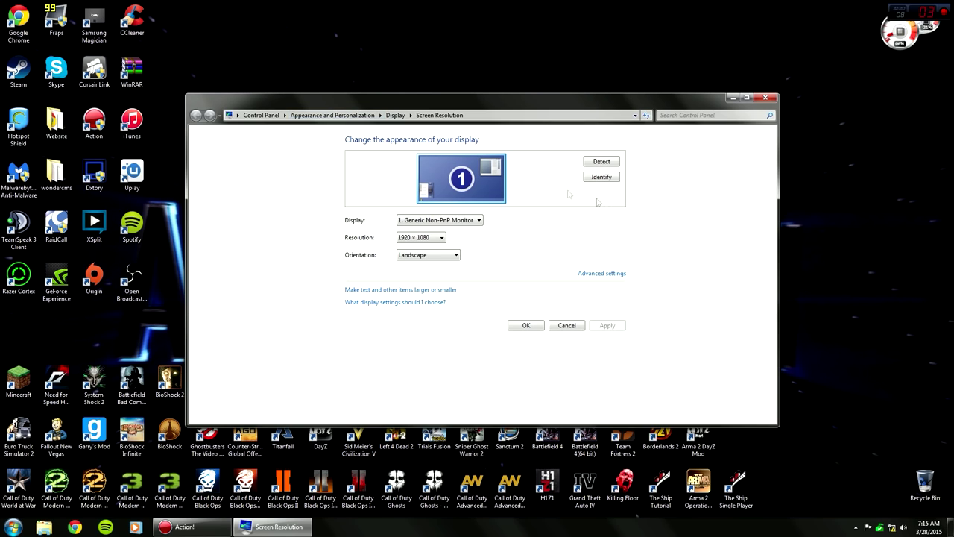
left_click(601, 274)
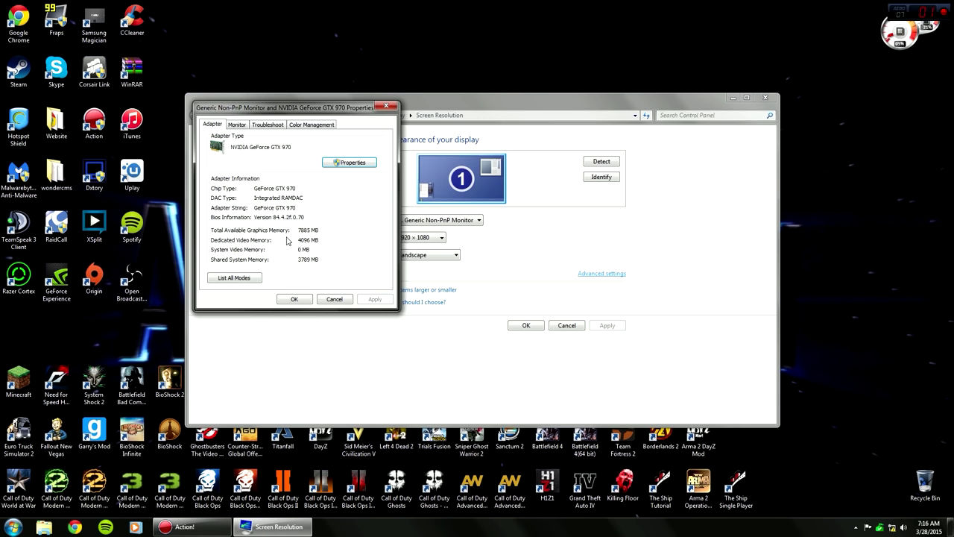
left_click(294, 299)
left_click(525, 324)
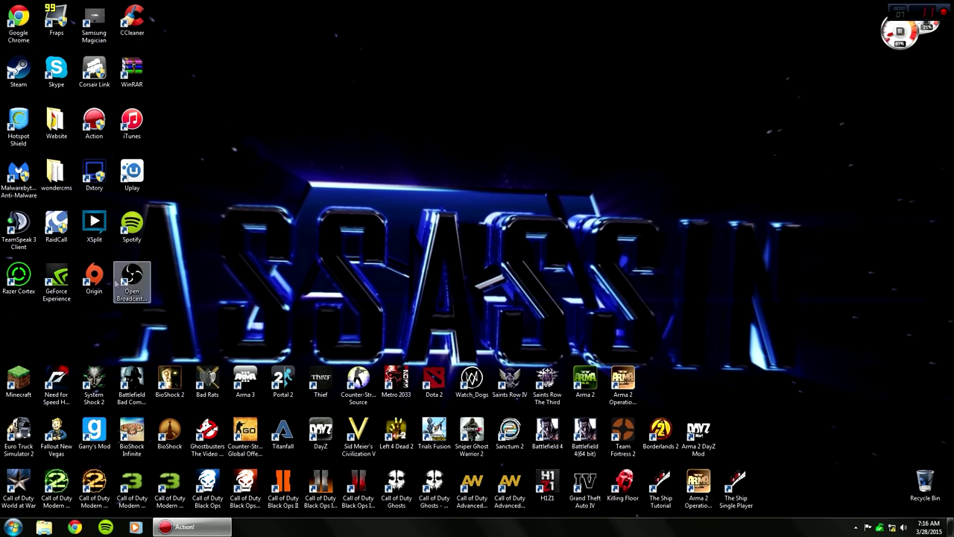
right_click(332, 95)
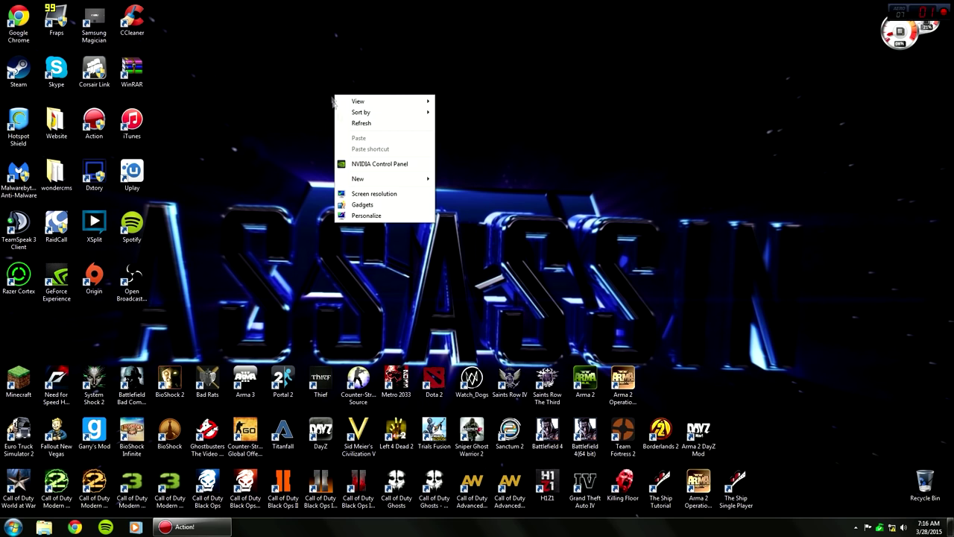
left_click(486, 185)
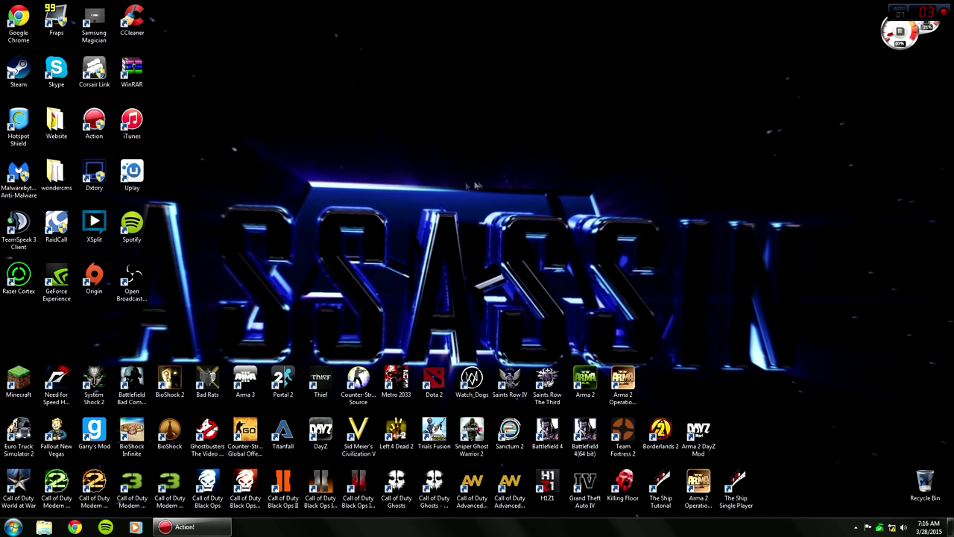
left_click(896, 529)
left_click(802, 267)
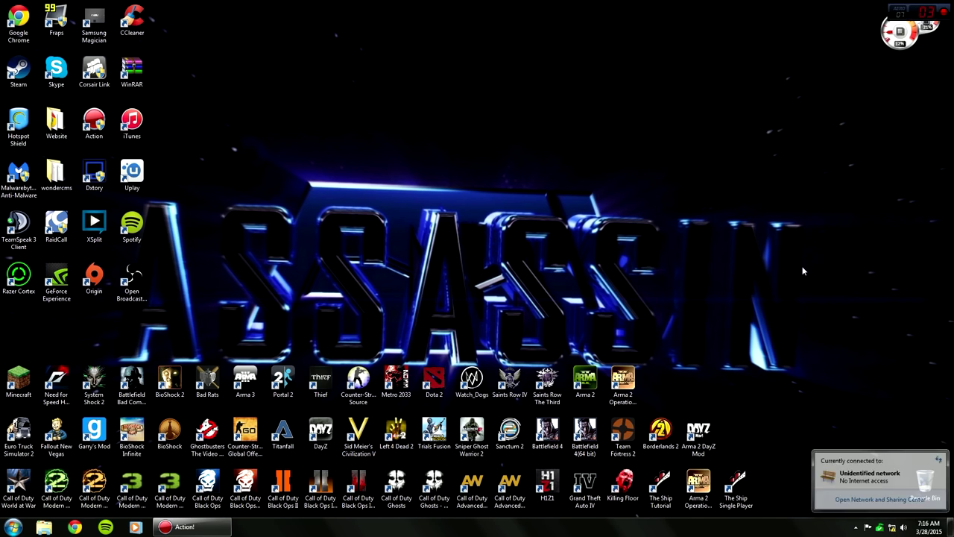